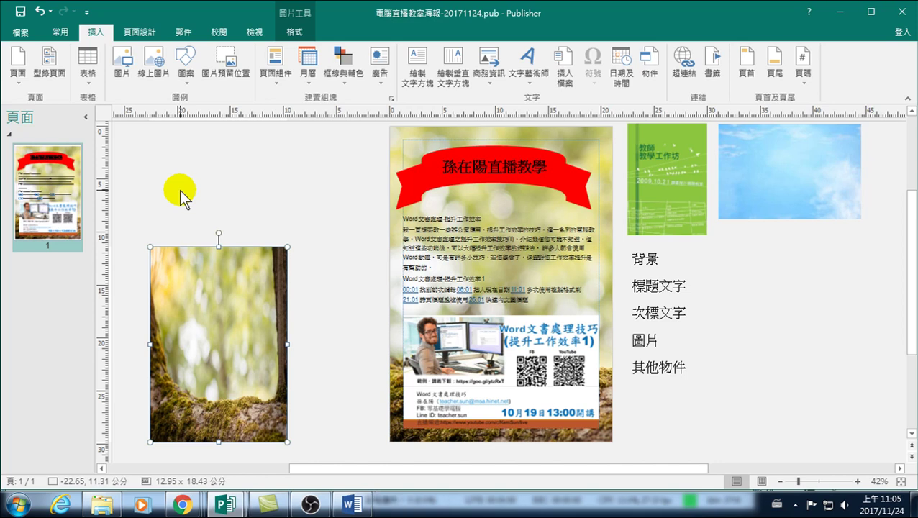
Step: Center the banner title text and set it to 20 pt
click(440, 233)
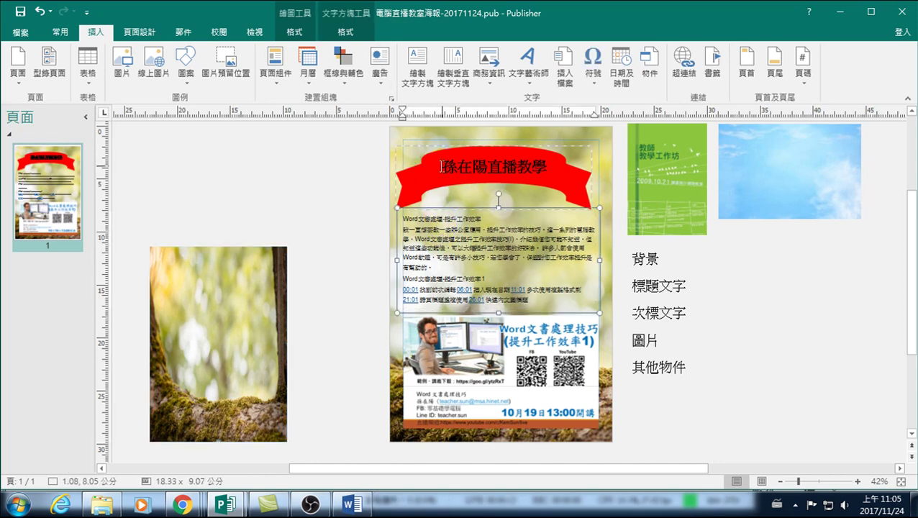
drag(442, 166, 560, 166)
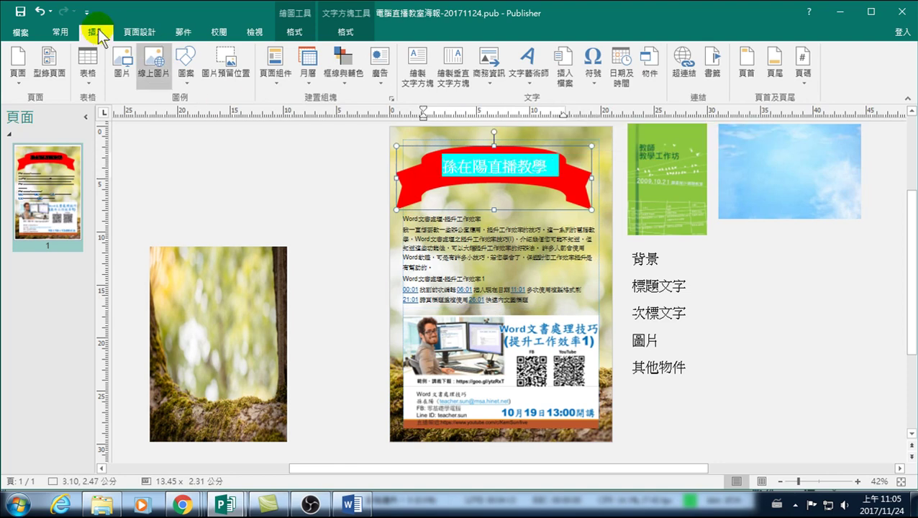
click(60, 32)
click(494, 168)
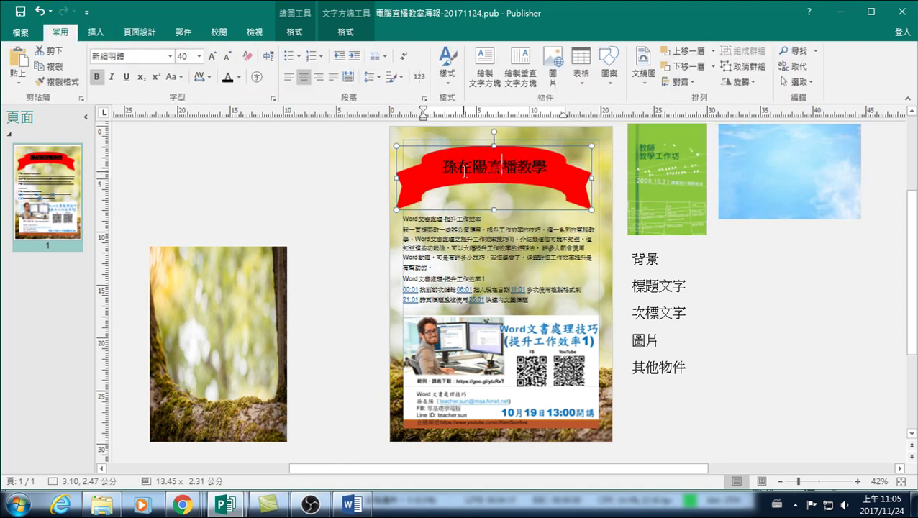
mouse_move(440, 166)
mouse_down()
mouse_move(545, 171)
mouse_move(535, 168)
mouse_up()
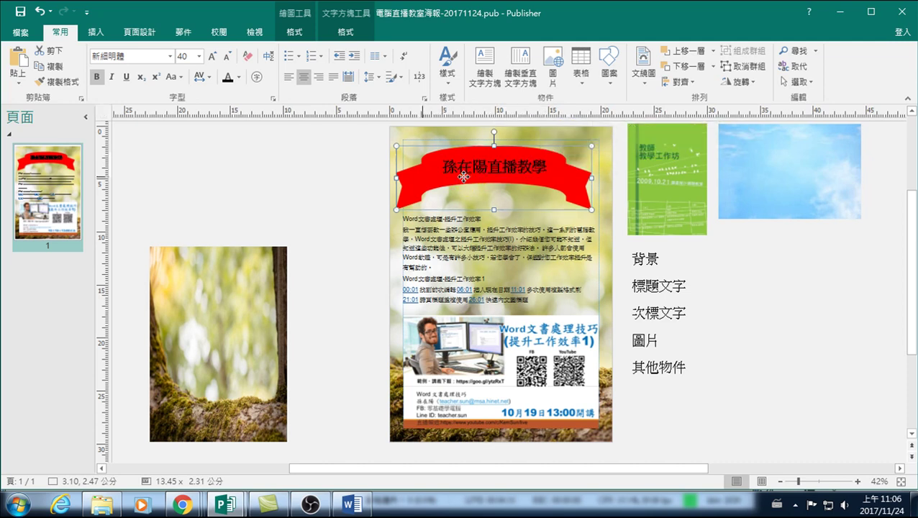
drag(442, 167, 532, 165)
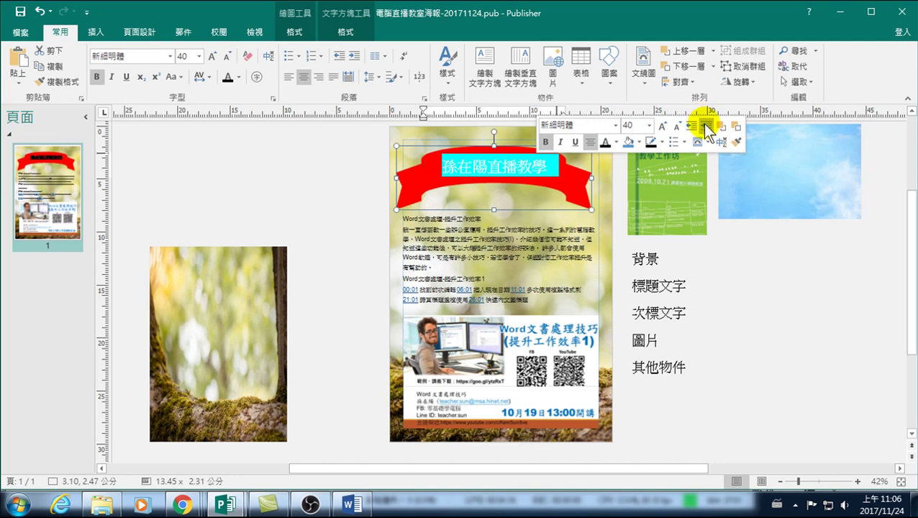
click(589, 148)
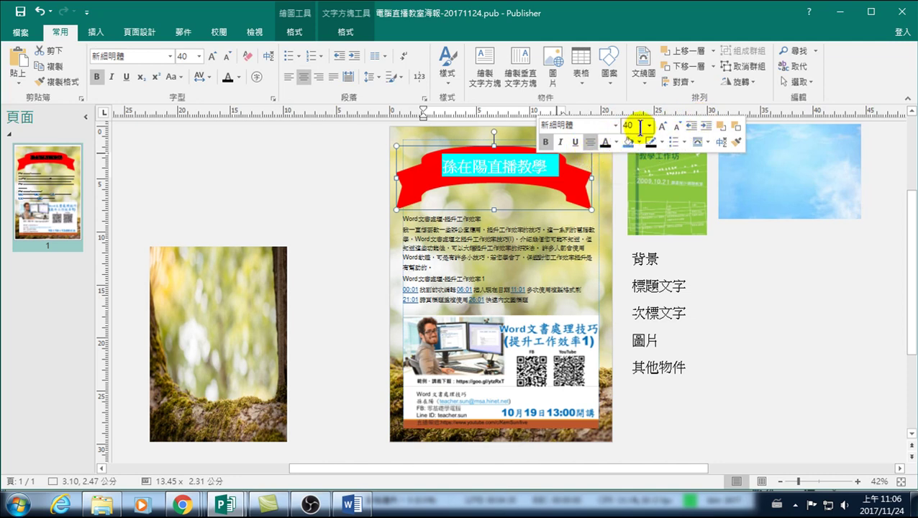
text(20)
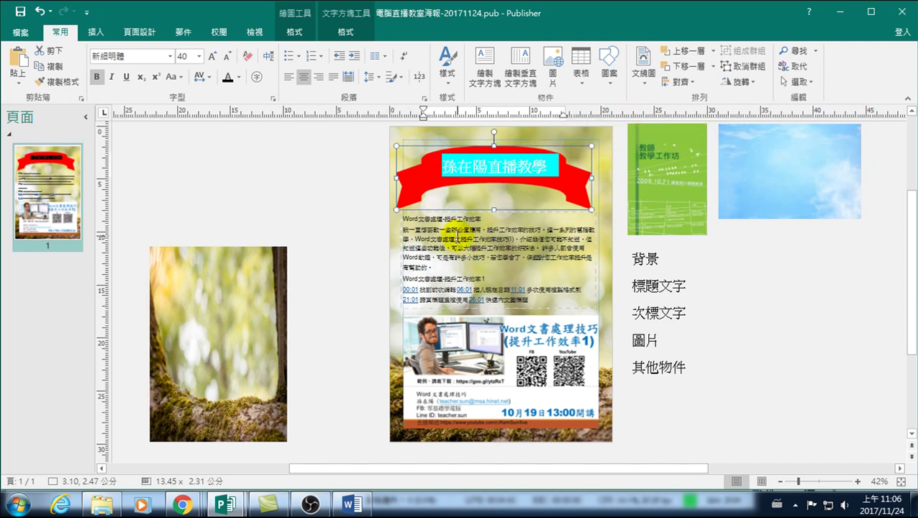
Step: Grow the body's first line 'Word 文書處理-提升工作效率' to 28 pt
click(456, 235)
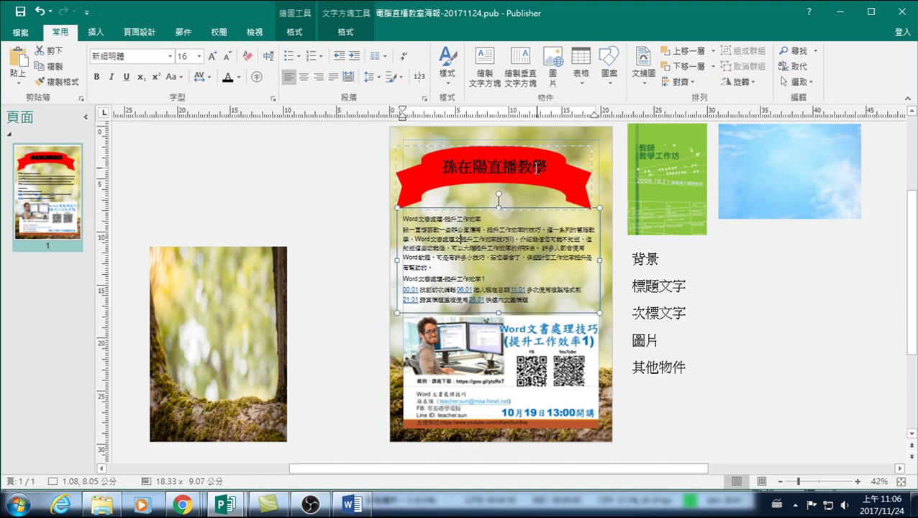
drag(481, 218, 397, 218)
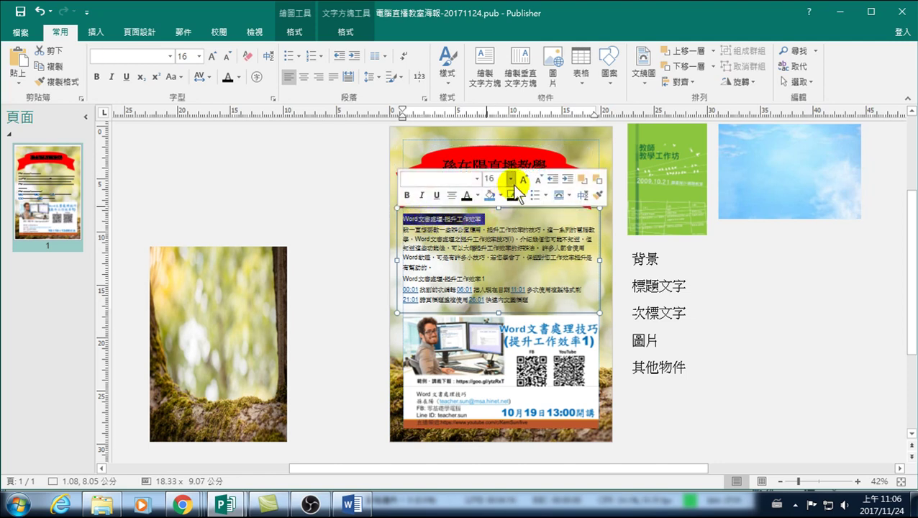
click(522, 179)
click(523, 179)
click(522, 179)
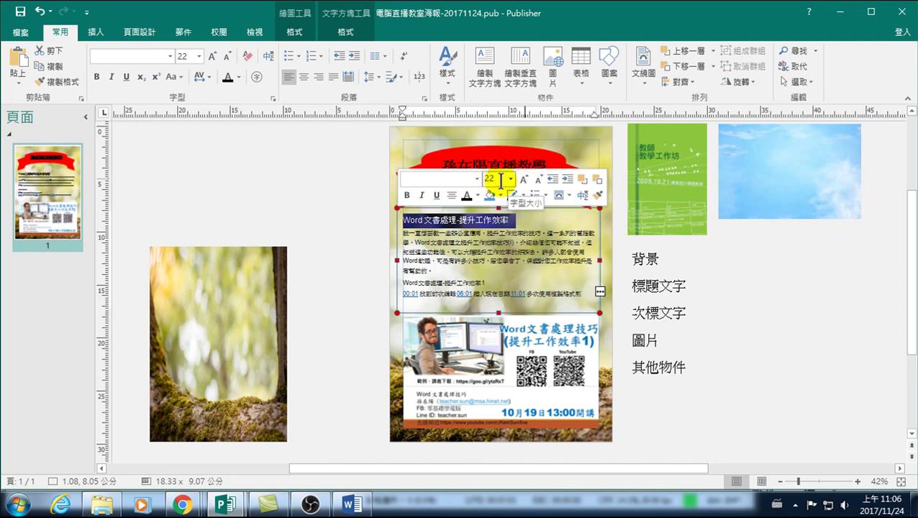
click(523, 179)
click(522, 179)
click(523, 179)
click(522, 179)
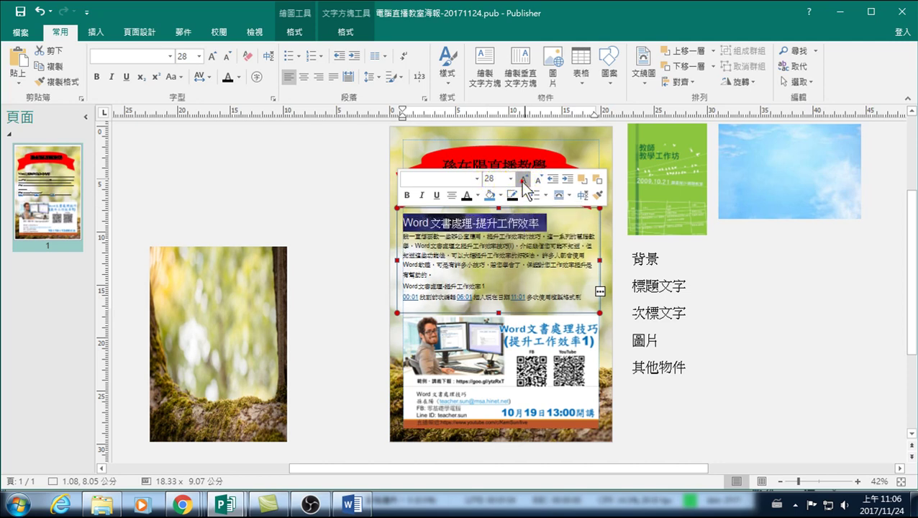
click(523, 180)
click(523, 180)
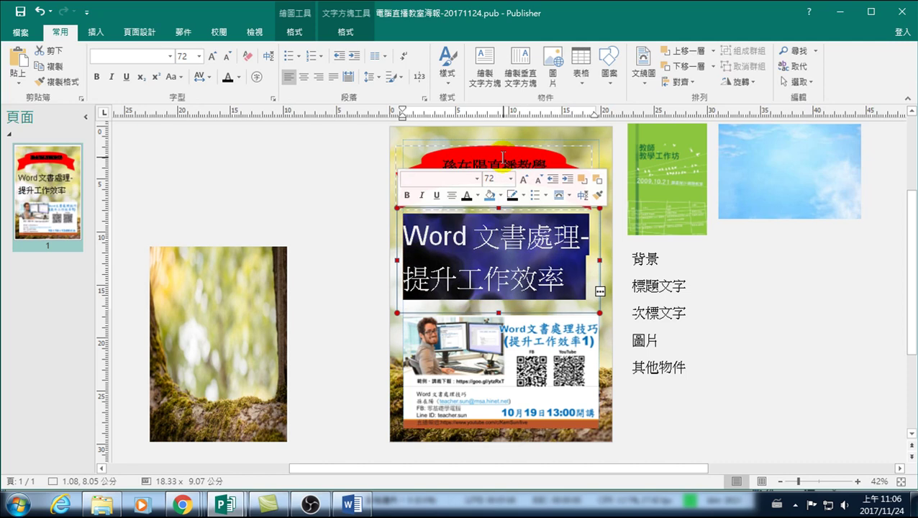
click(536, 179)
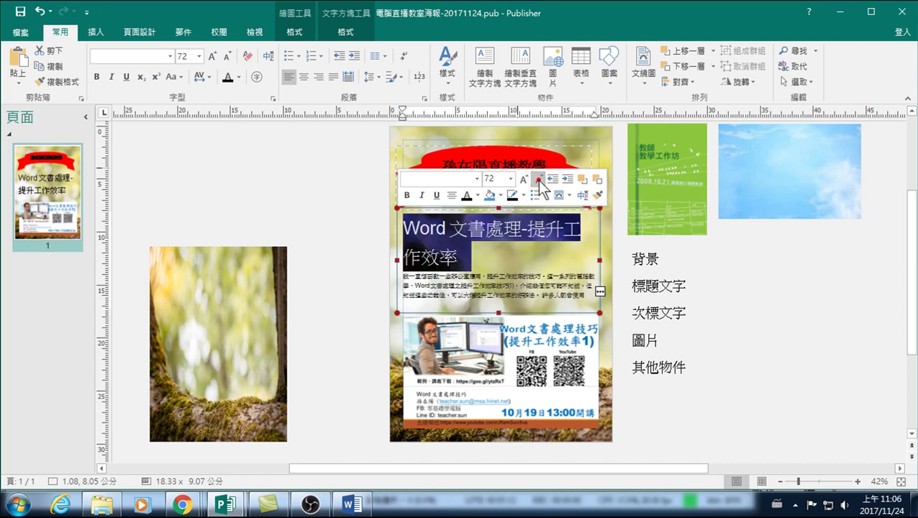
click(537, 179)
click(536, 179)
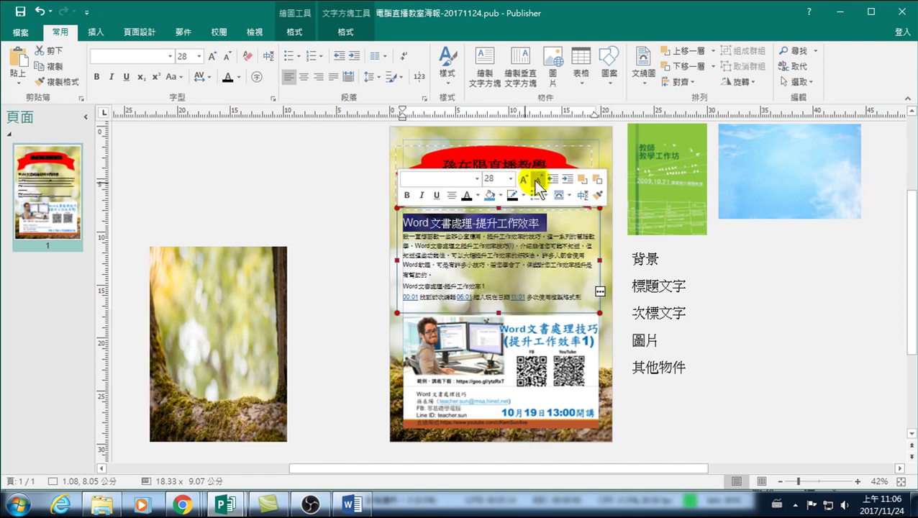
click(772, 242)
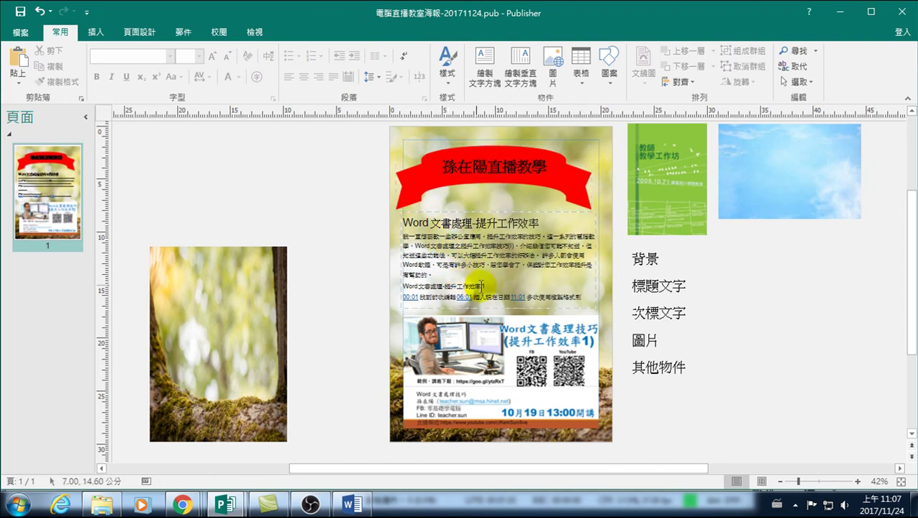
Step: Lengthen the body text box to show the 21:01 line, then bold and underline the heading
click(500, 309)
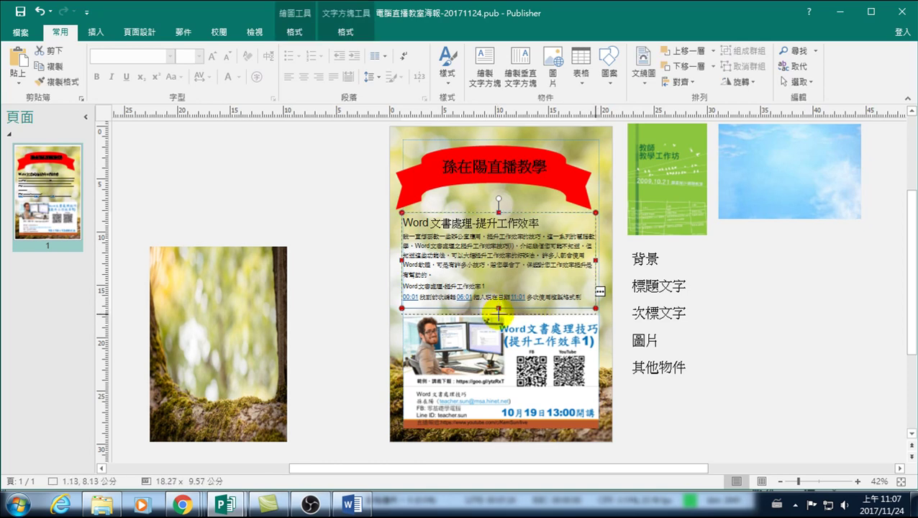
drag(498, 307, 503, 314)
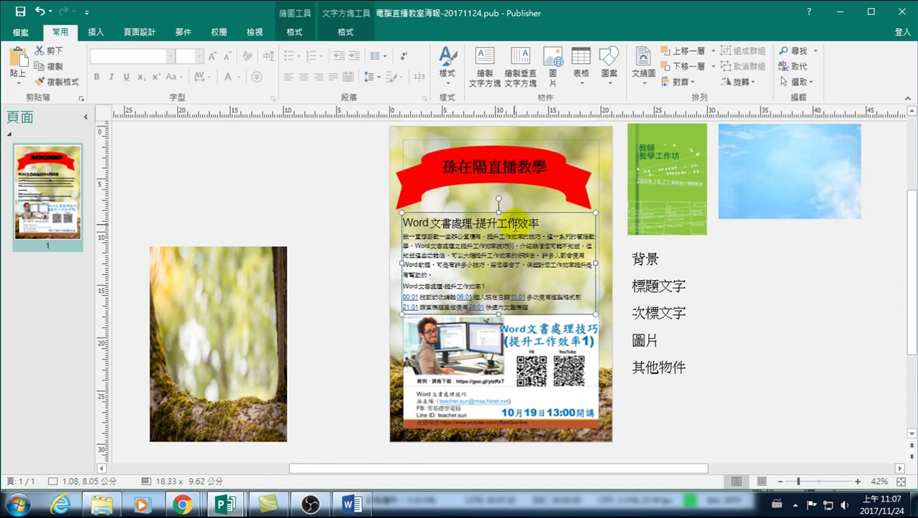
mouse_move(508, 222)
mouse_down()
mouse_move(539, 221)
mouse_move(399, 222)
mouse_up()
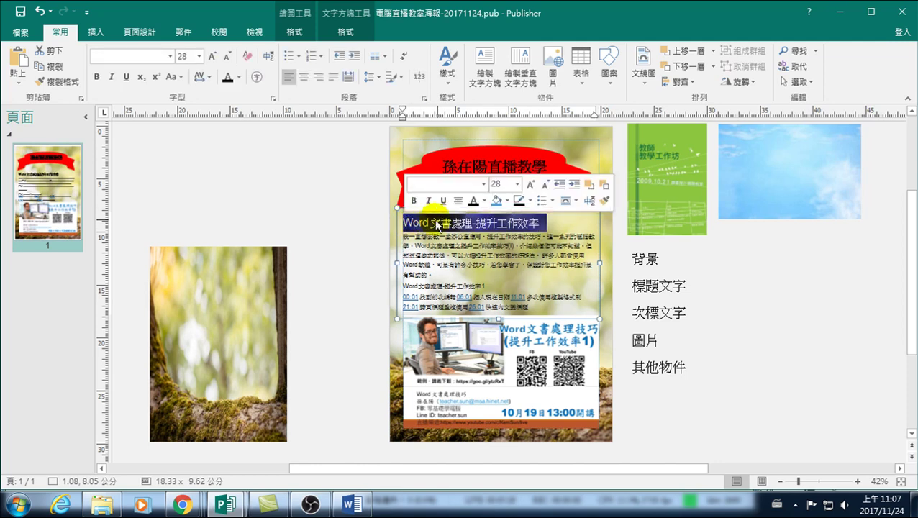
click(414, 201)
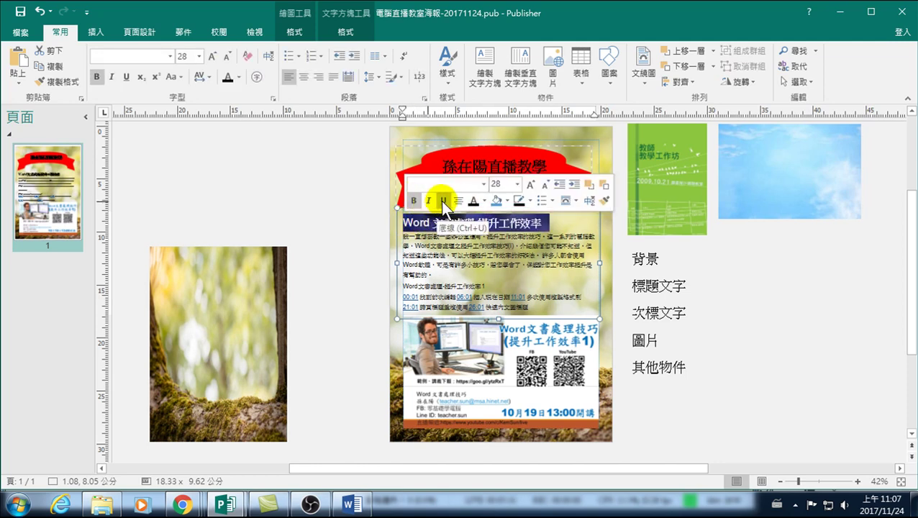
click(442, 201)
click(764, 291)
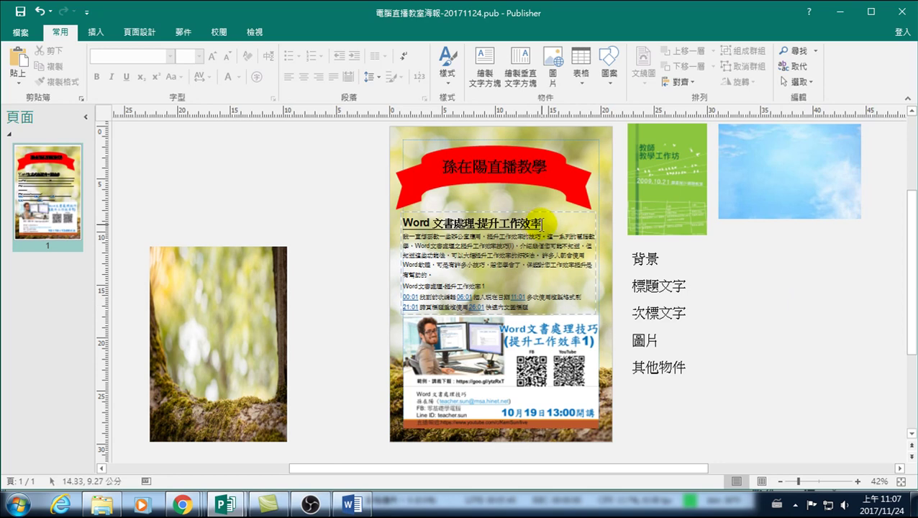
drag(542, 223, 432, 222)
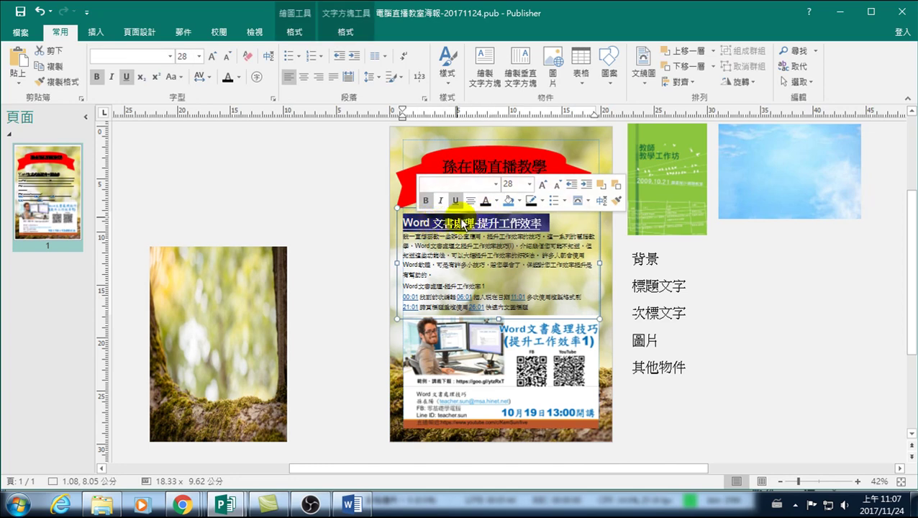
Step: Pick 微軟正黑體 from the font list for the heading line
click(496, 184)
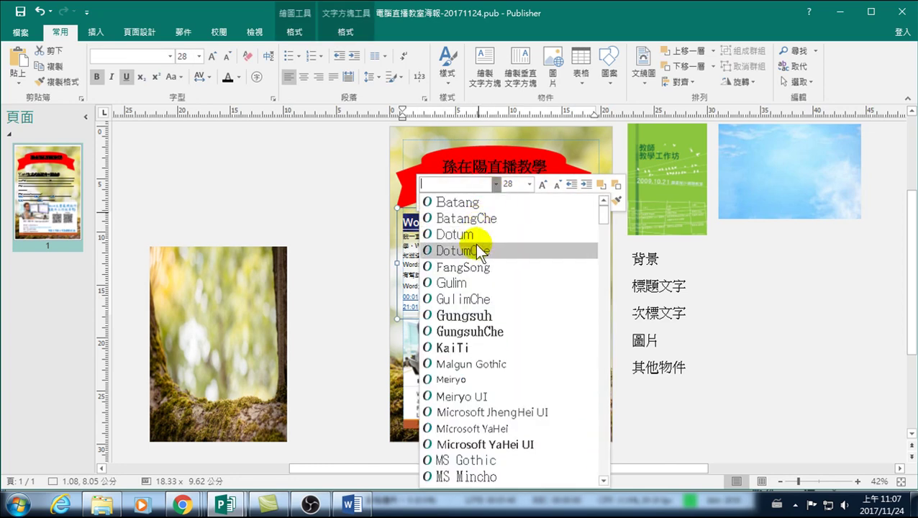
scroll(471, 259, down, 2)
scroll(475, 283, down, 2)
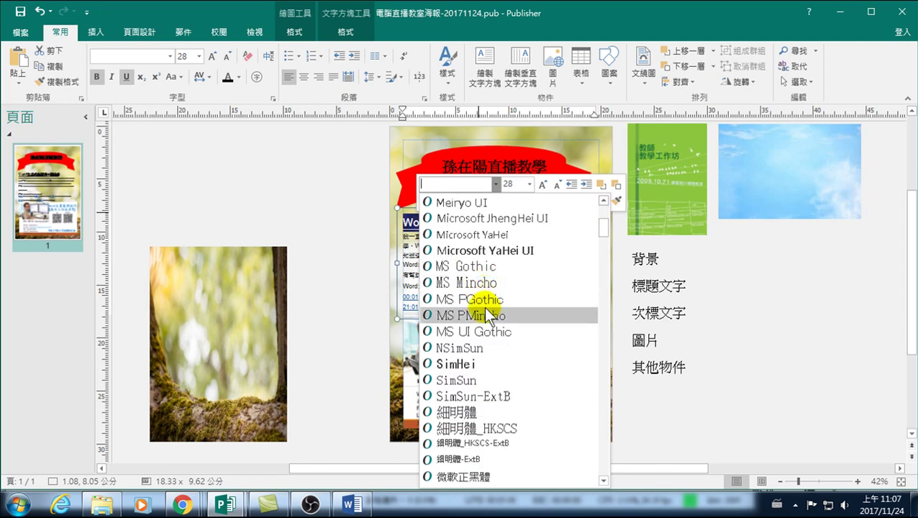
scroll(487, 317, down, 3)
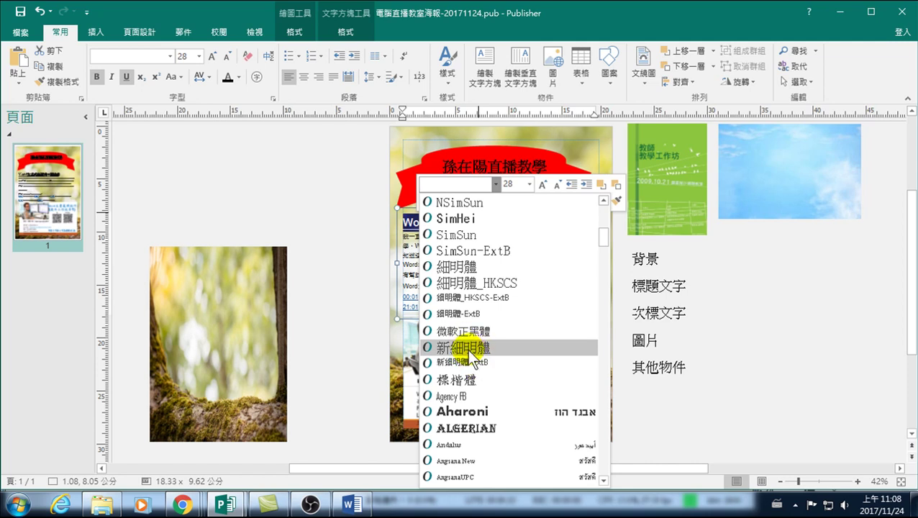
key(Escape)
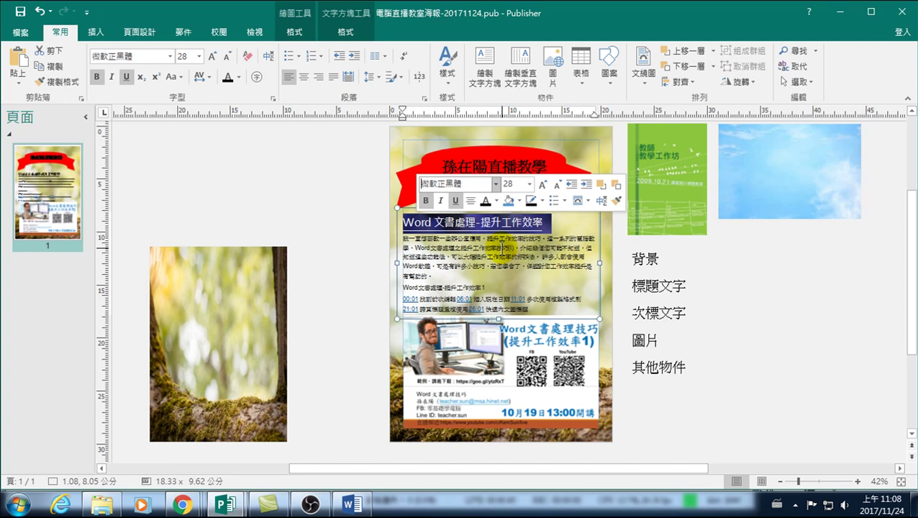
key(Escape)
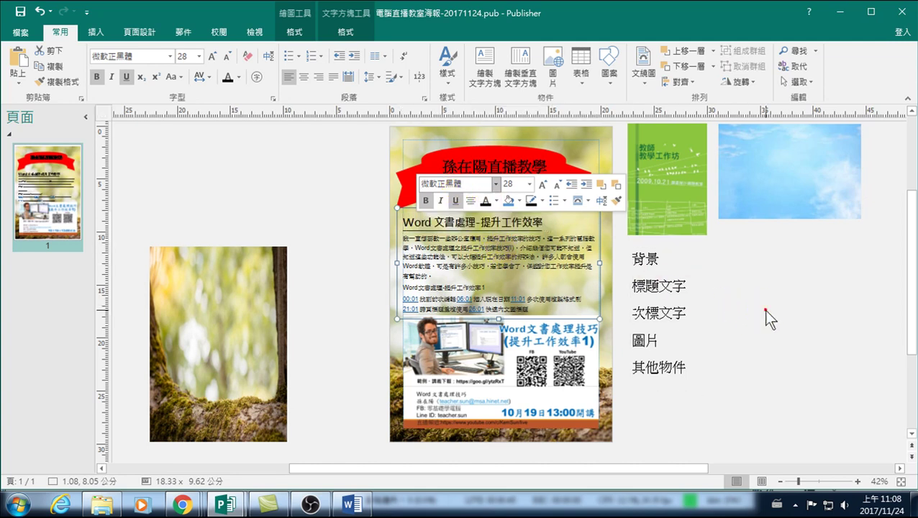
click(765, 317)
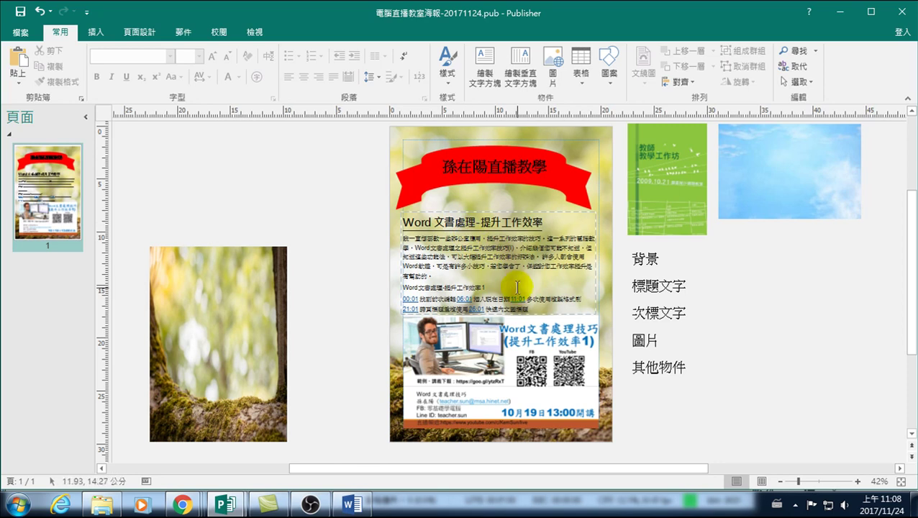
Step: Select all the body text and bring up the Text Box Tools Format options
drag(536, 311, 431, 225)
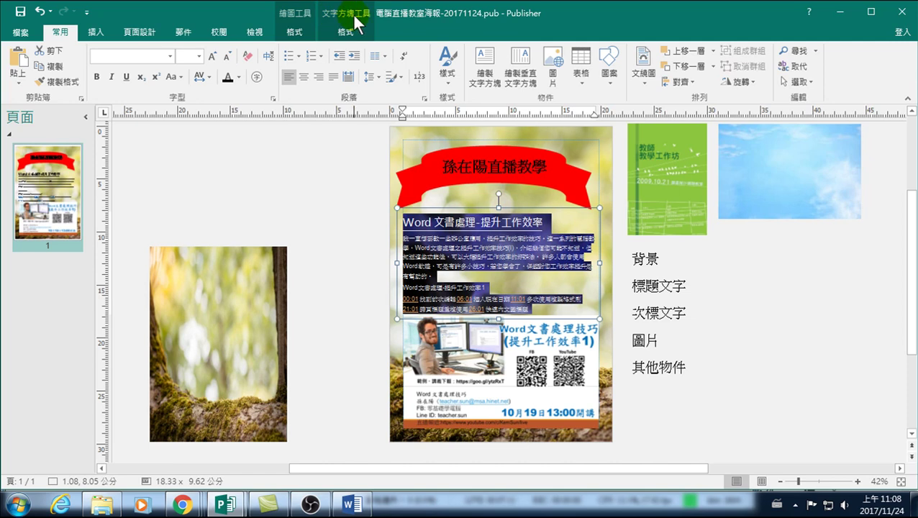
click(295, 28)
click(294, 17)
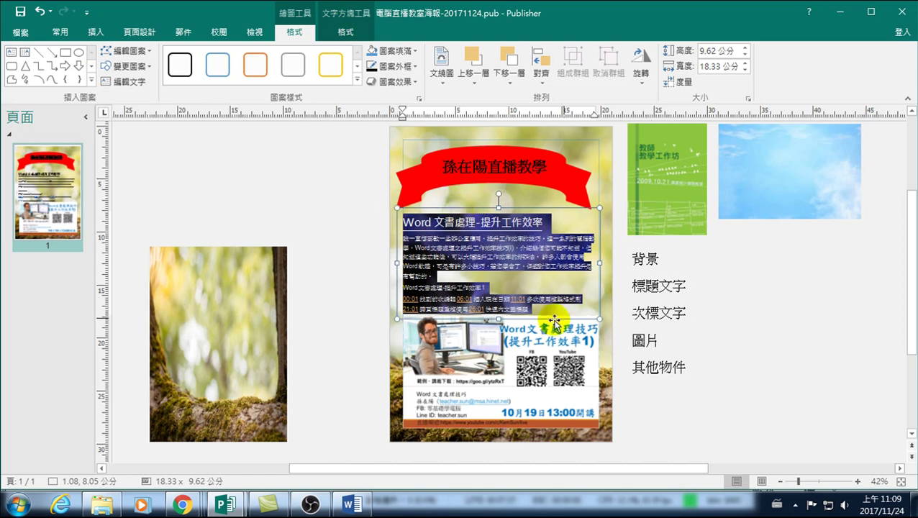
click(339, 35)
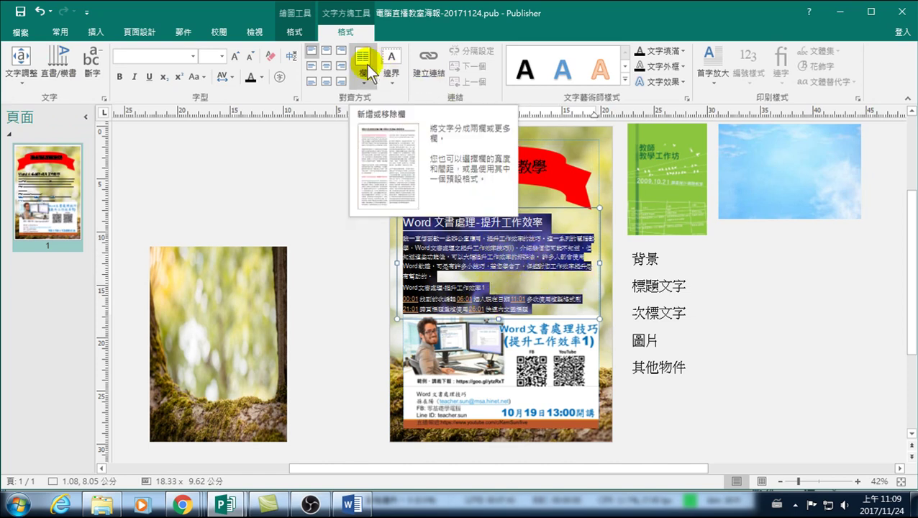
Step: Apply a multi-column layout to the article's timestamp lines
click(483, 302)
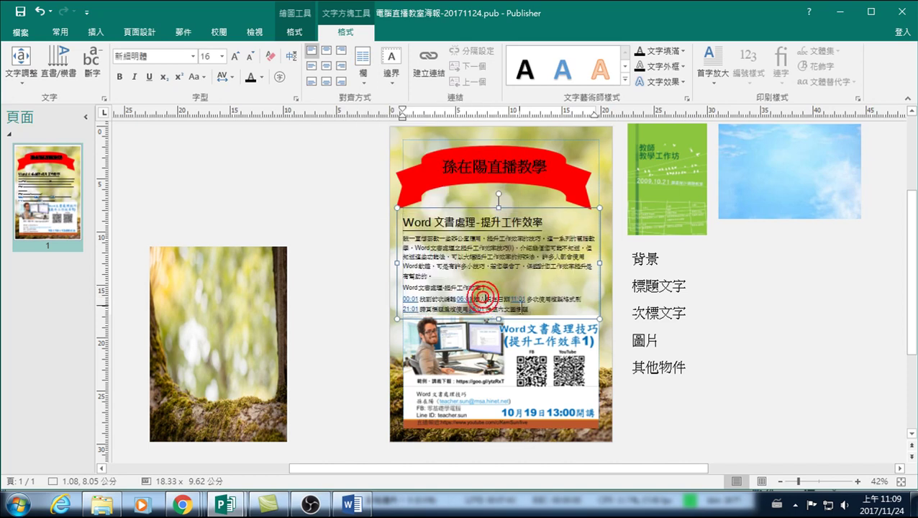
drag(536, 307, 397, 300)
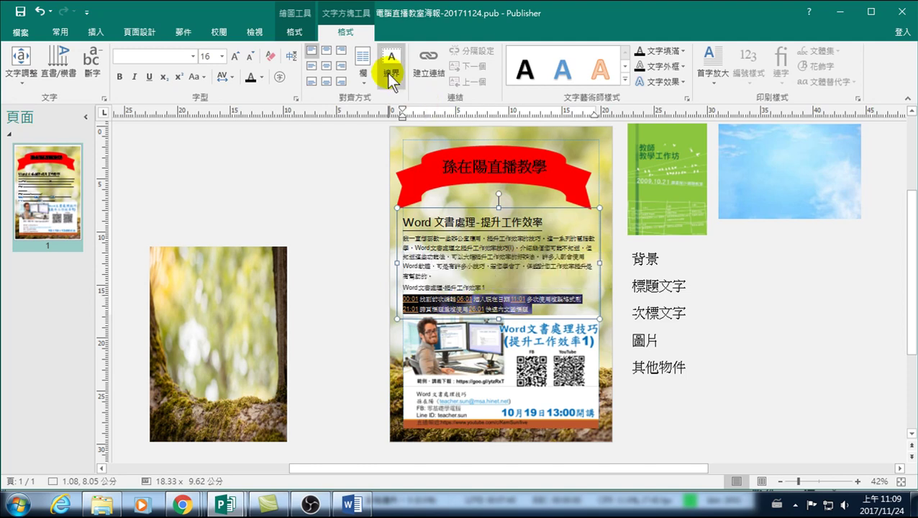
click(361, 73)
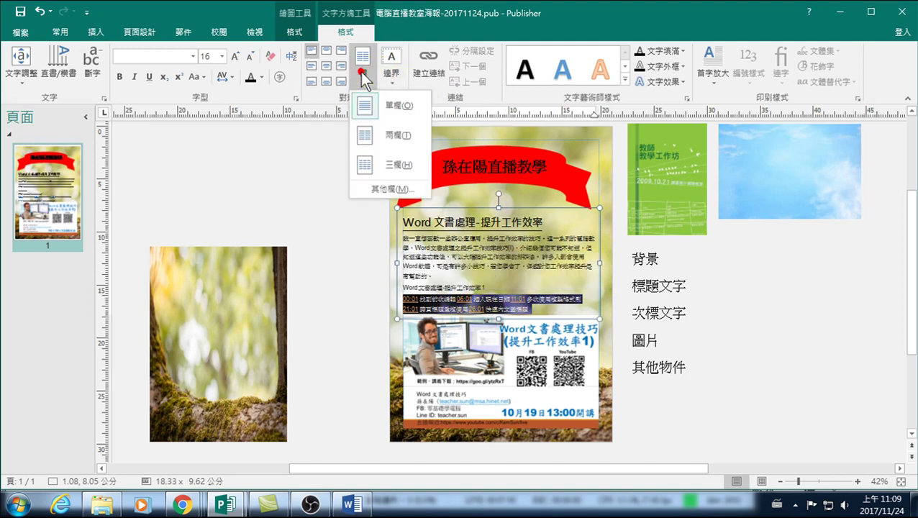
click(394, 152)
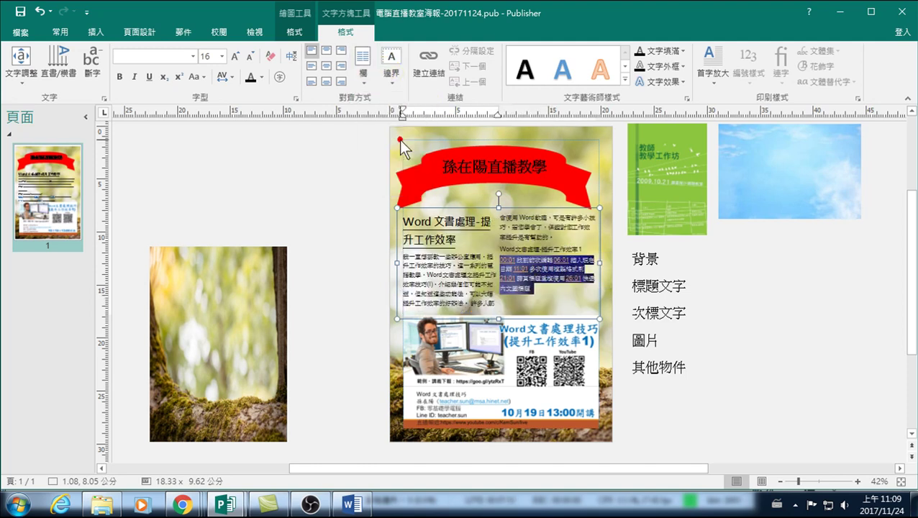
click(531, 246)
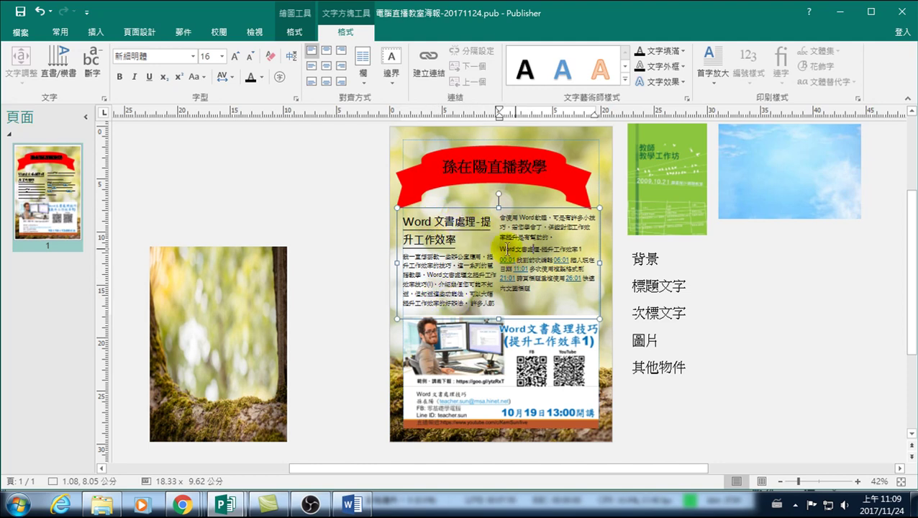
Step: Reset all the article text to one column, then set it to Two Columns
click(546, 294)
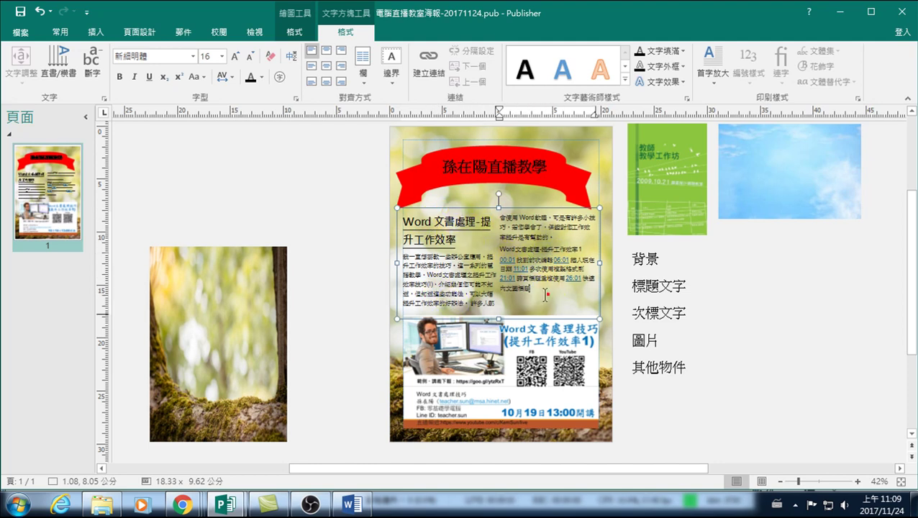
drag(546, 295, 399, 216)
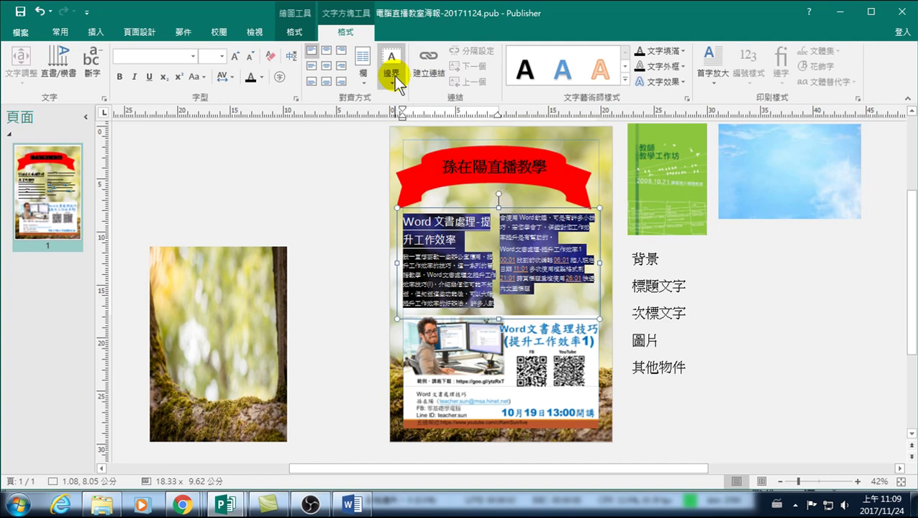
click(364, 76)
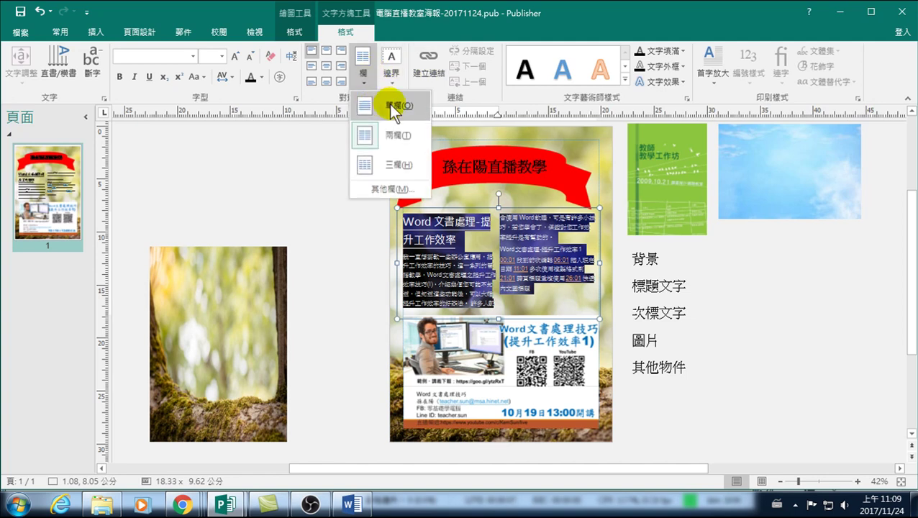
click(396, 106)
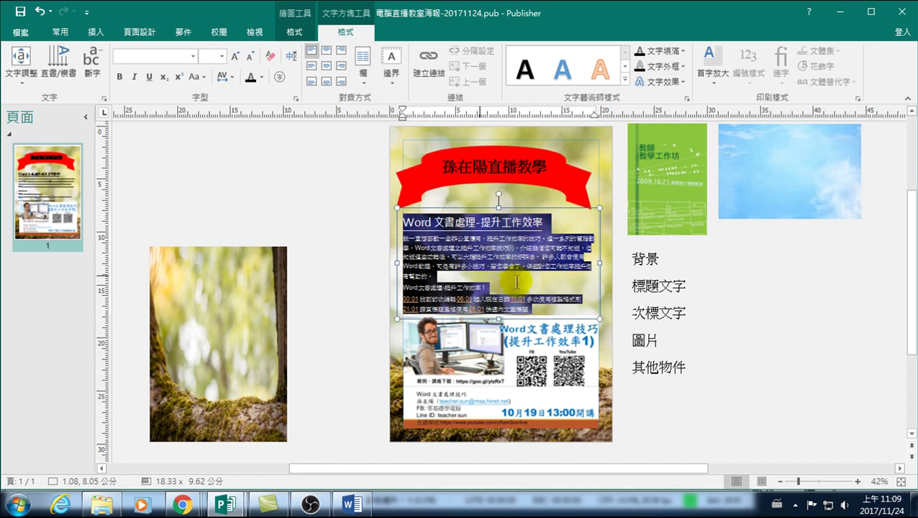
click(364, 69)
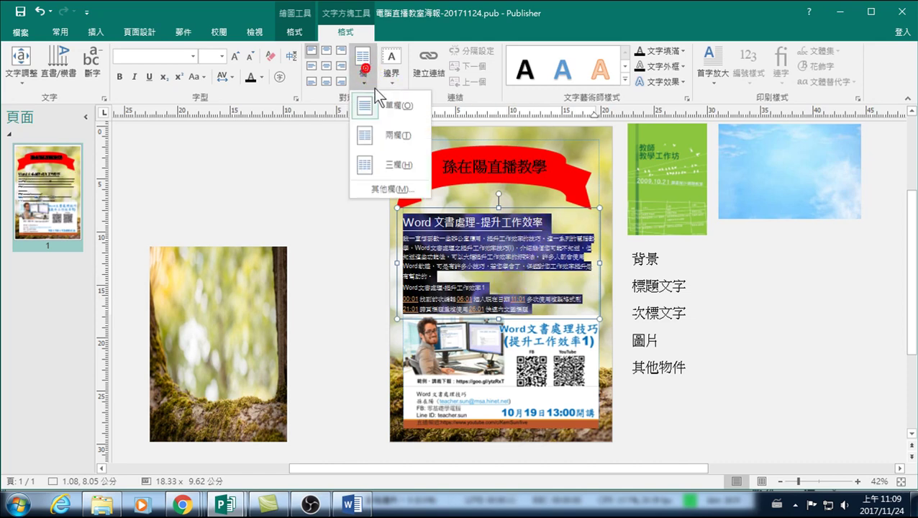
click(395, 135)
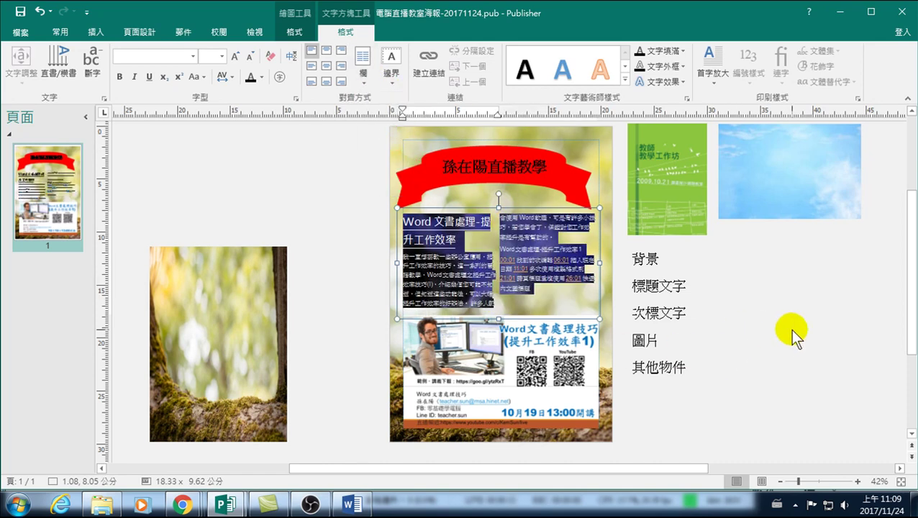
click(791, 330)
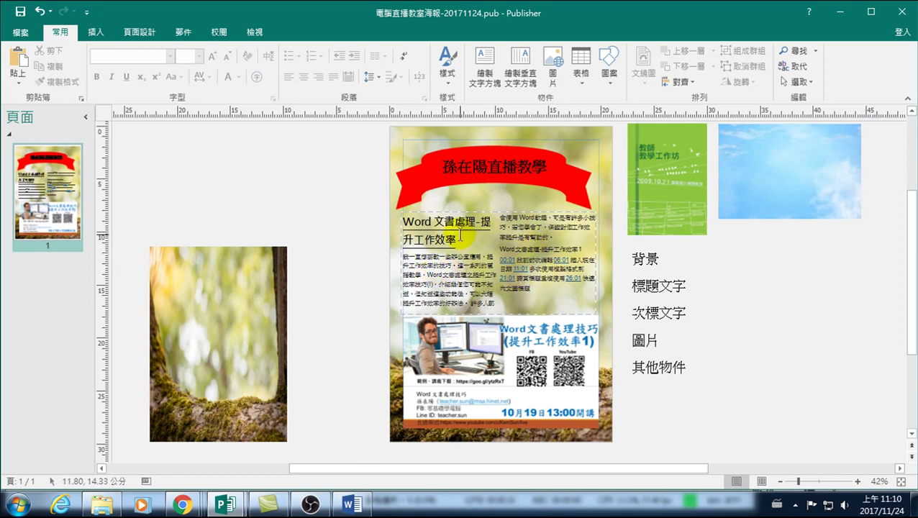
Step: Select the article text across both columns, from the last timestamp back to the heading
drag(404, 220, 577, 234)
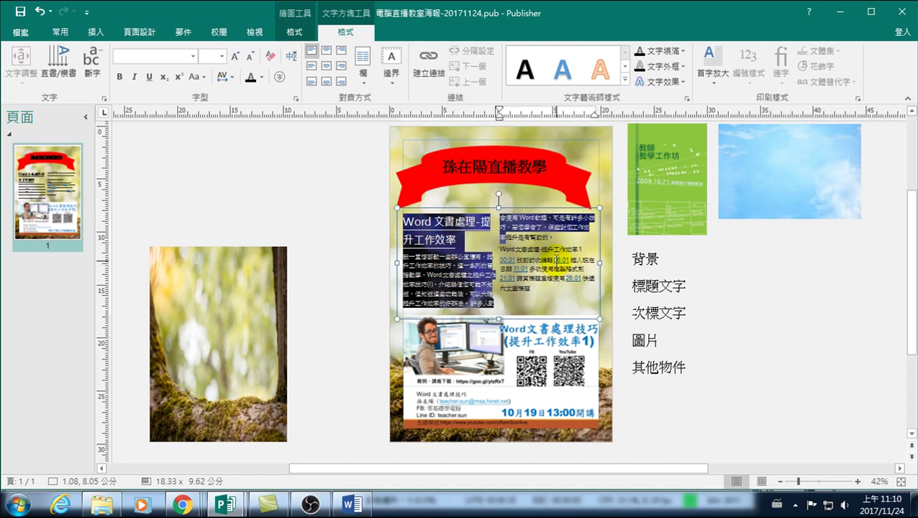
click(506, 261)
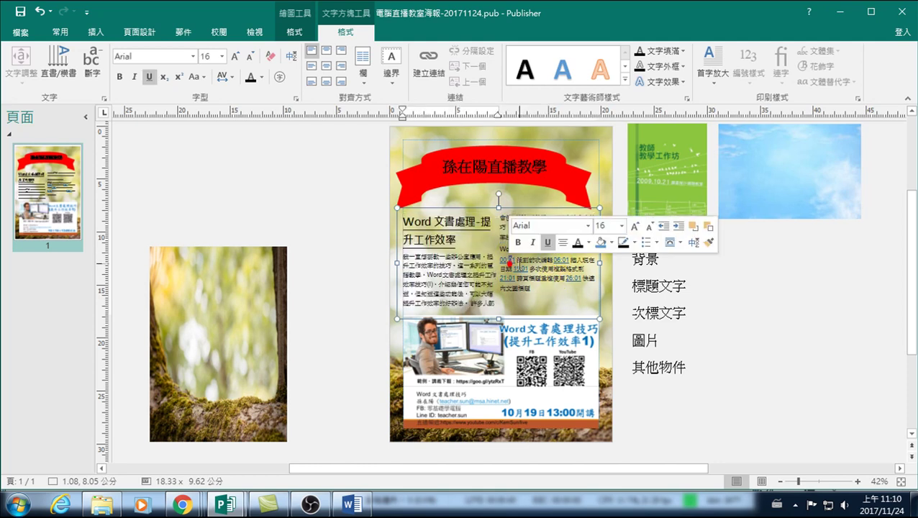
click(755, 319)
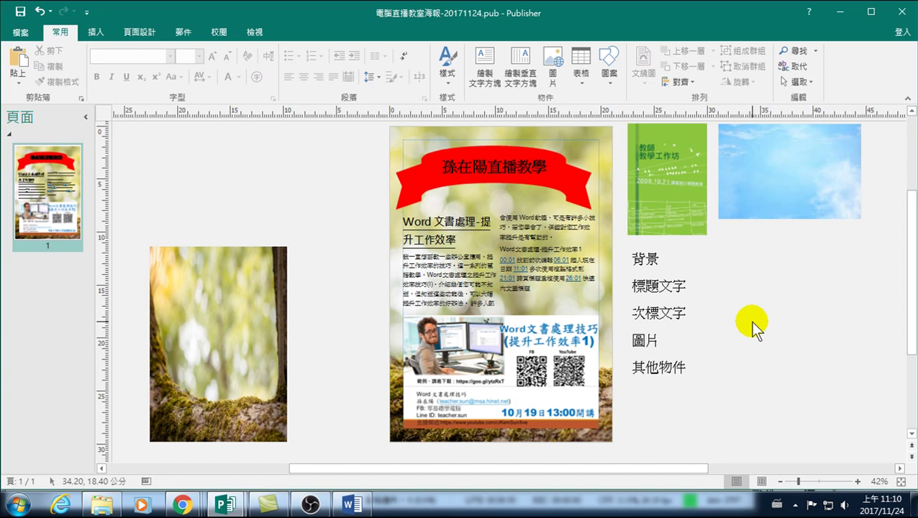
mouse_move(532, 289)
mouse_down()
mouse_move(490, 302)
mouse_move(383, 225)
mouse_up()
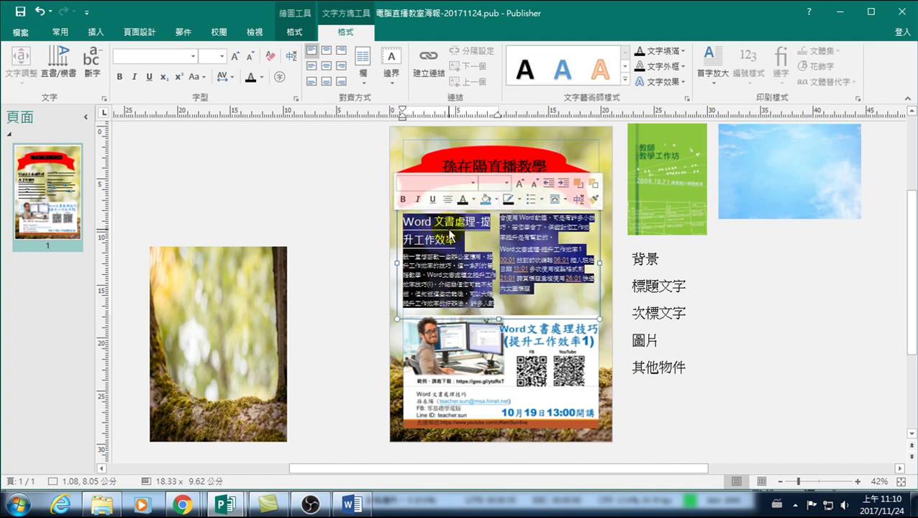
Step: Set the article text in the 微軟正黑體 font
click(193, 56)
click(151, 88)
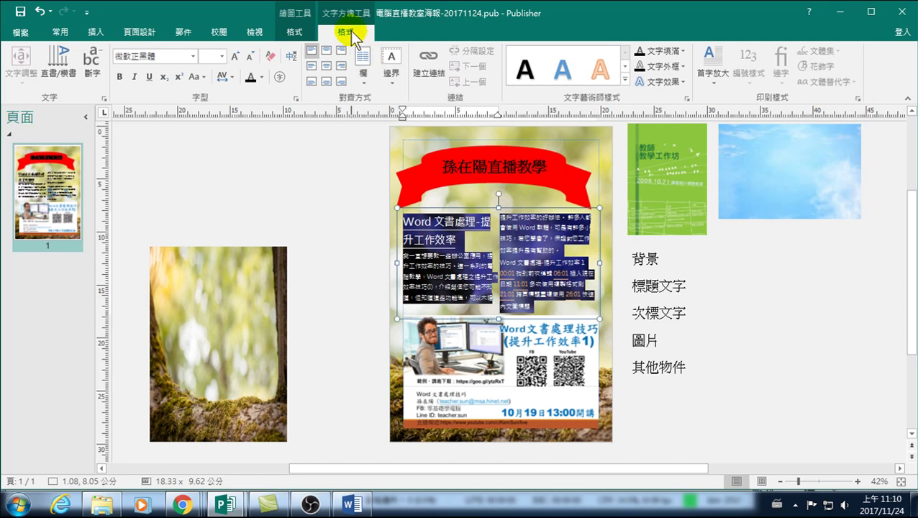
click(358, 266)
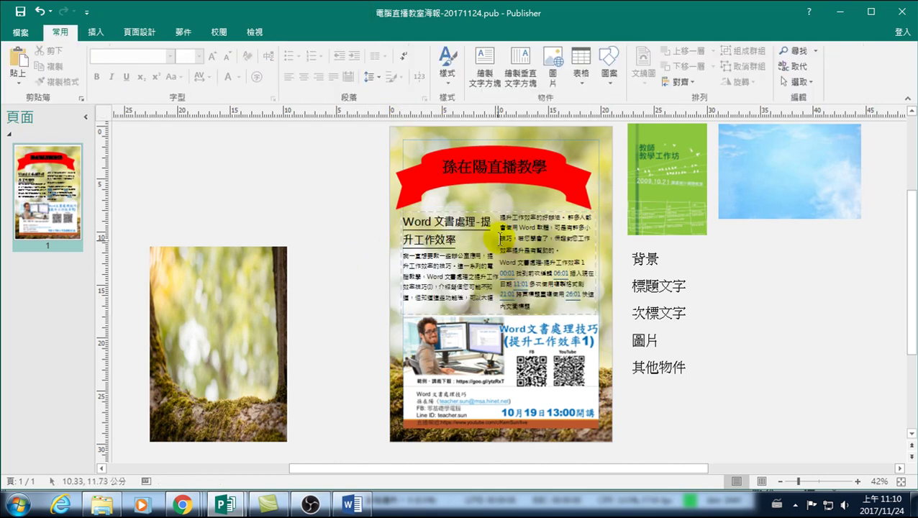
Step: Nudge the article box's left edge inward and justify all its text
click(596, 257)
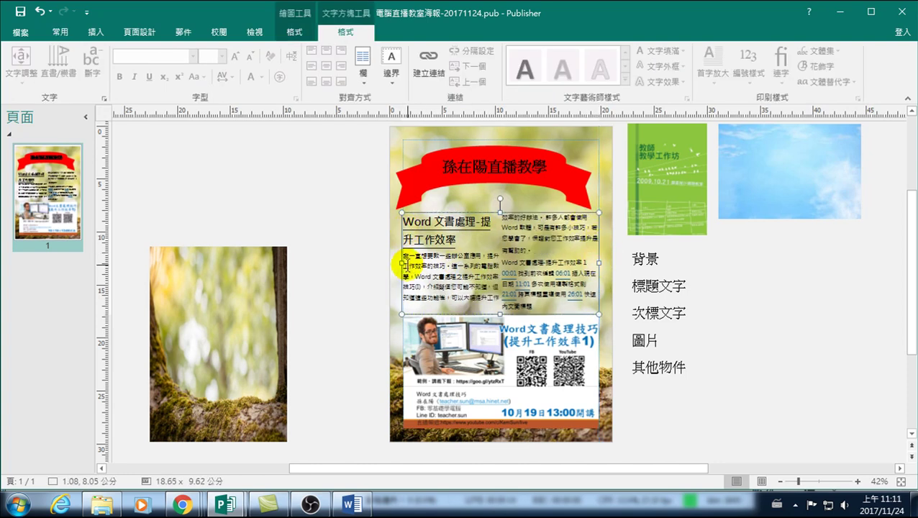
drag(397, 264, 400, 265)
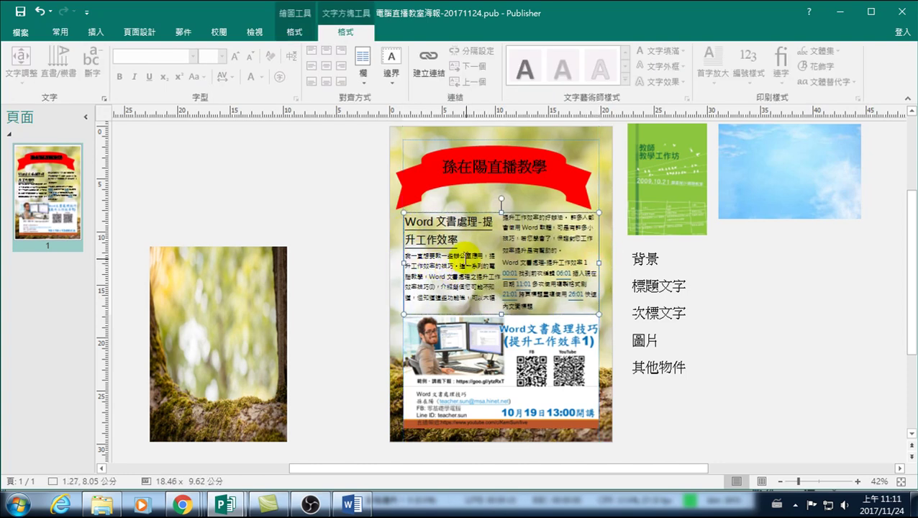
drag(547, 311, 376, 220)
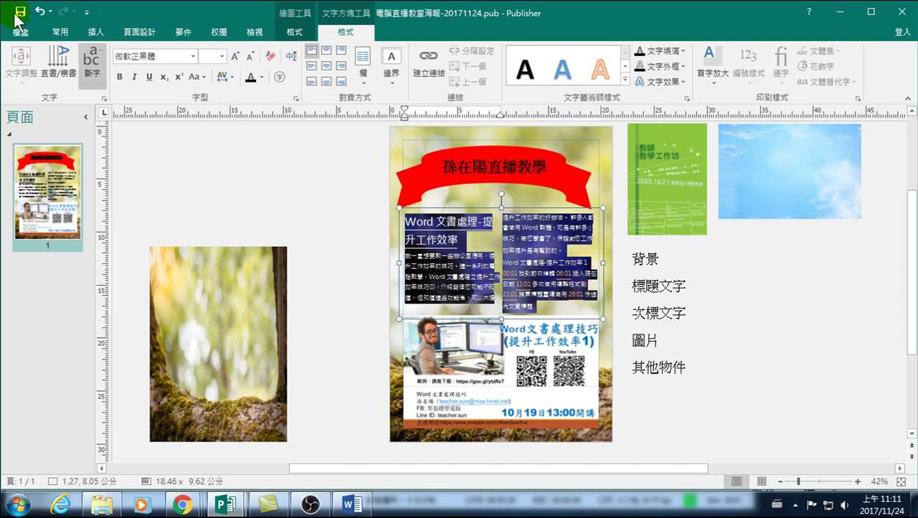
click(61, 32)
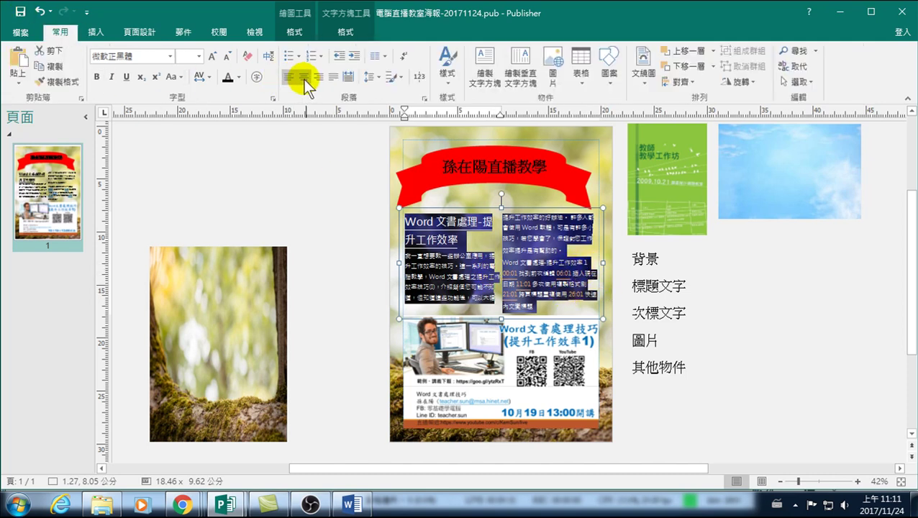
click(333, 81)
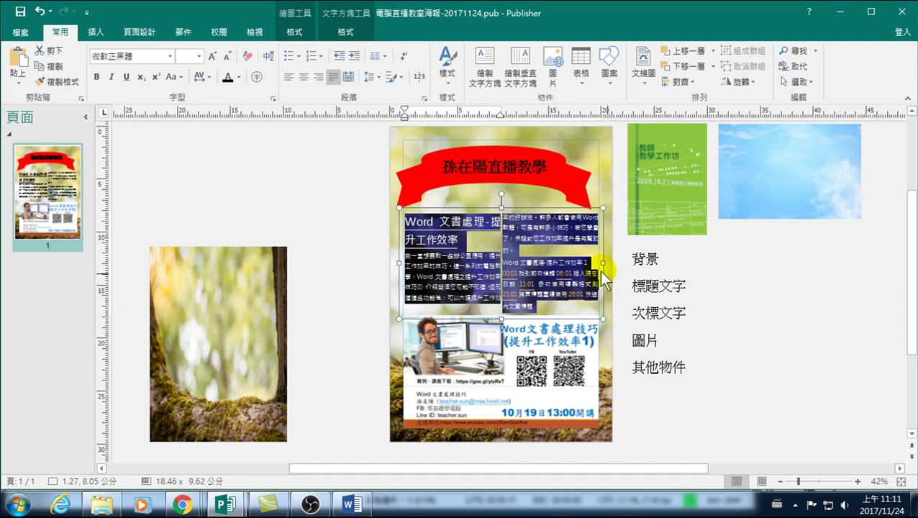
click(823, 351)
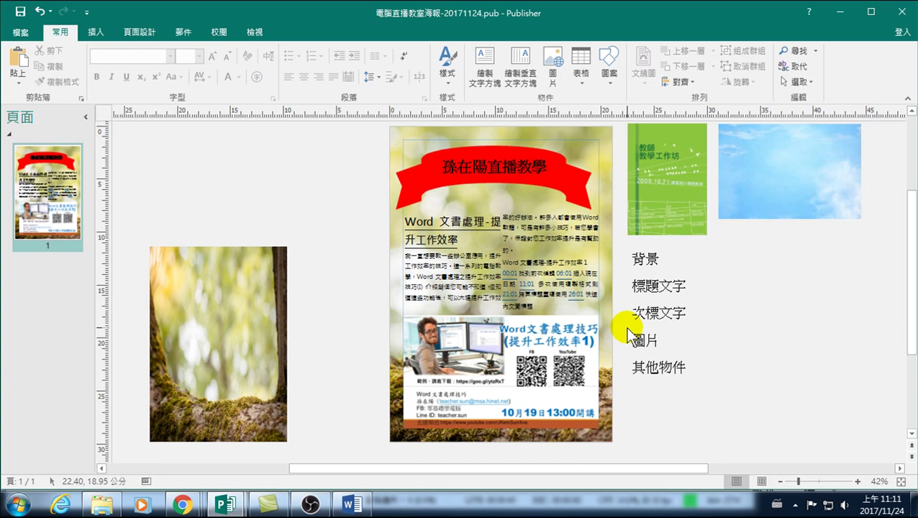
key(ctrl+z)
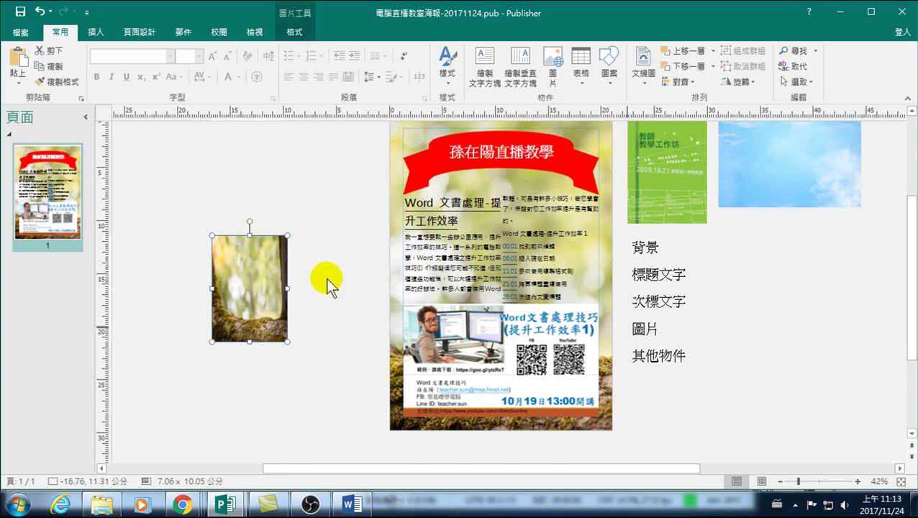
click(457, 192)
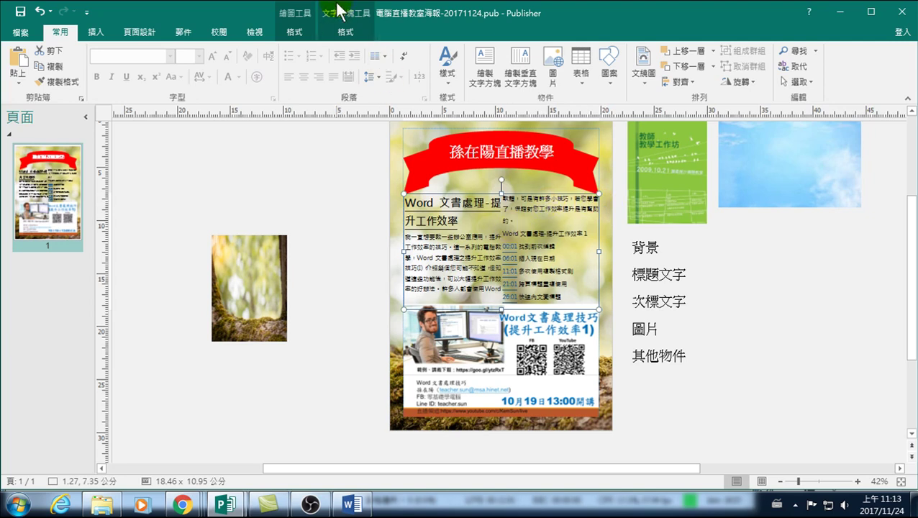
click(348, 32)
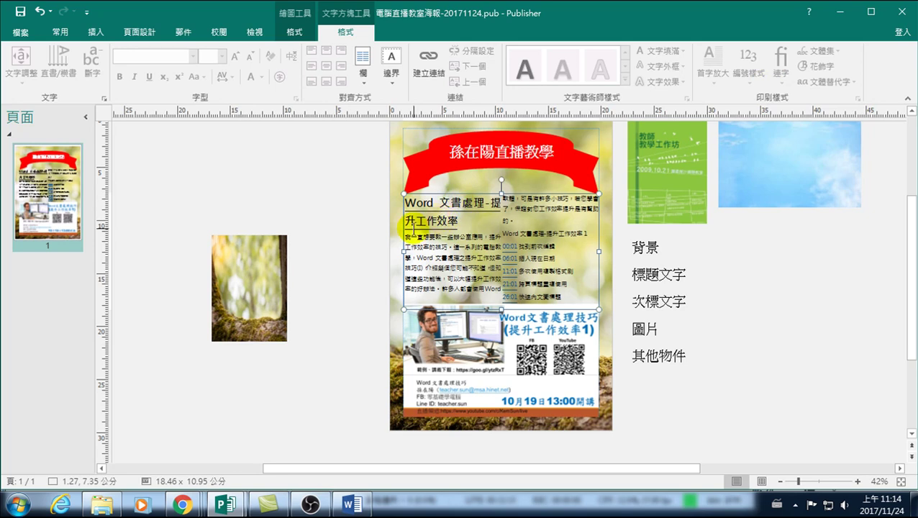
click(364, 239)
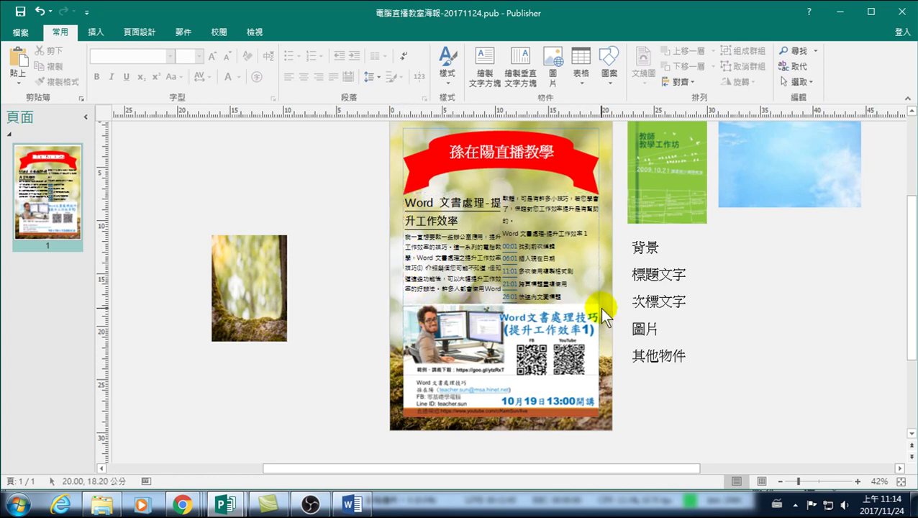
click(547, 197)
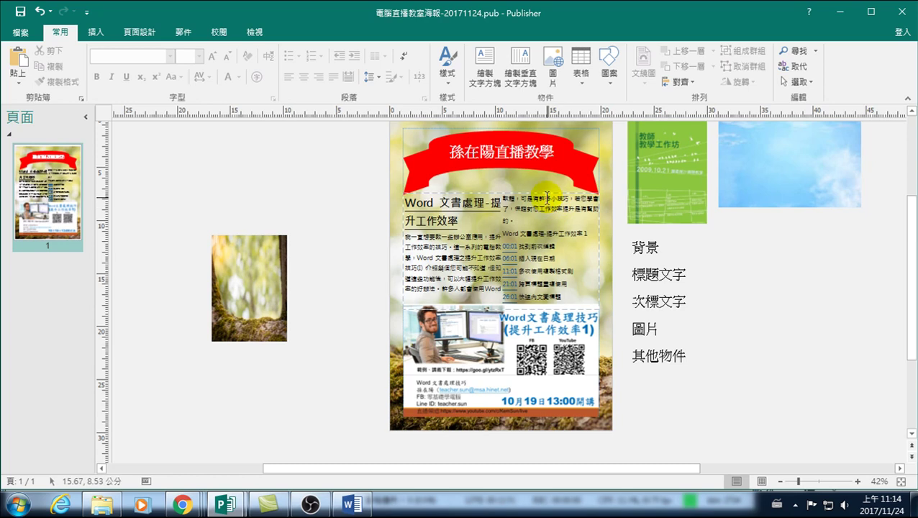
click(514, 190)
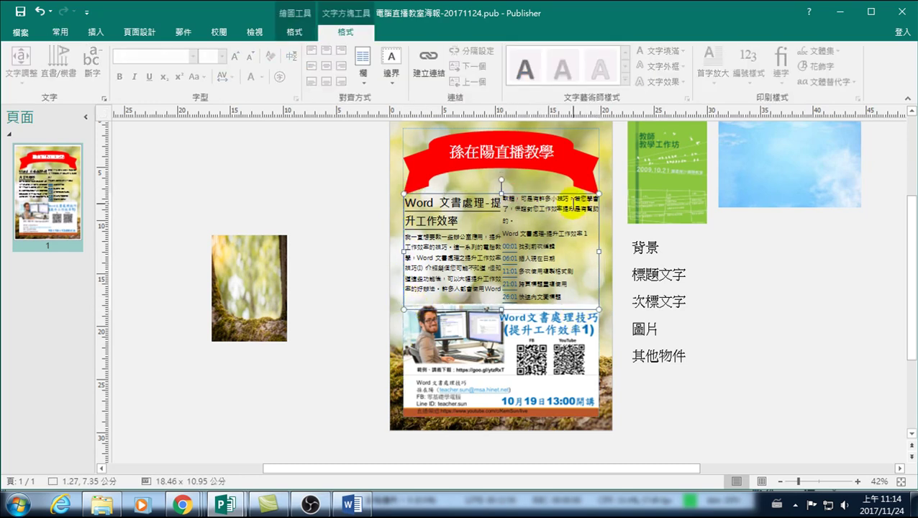
click(572, 202)
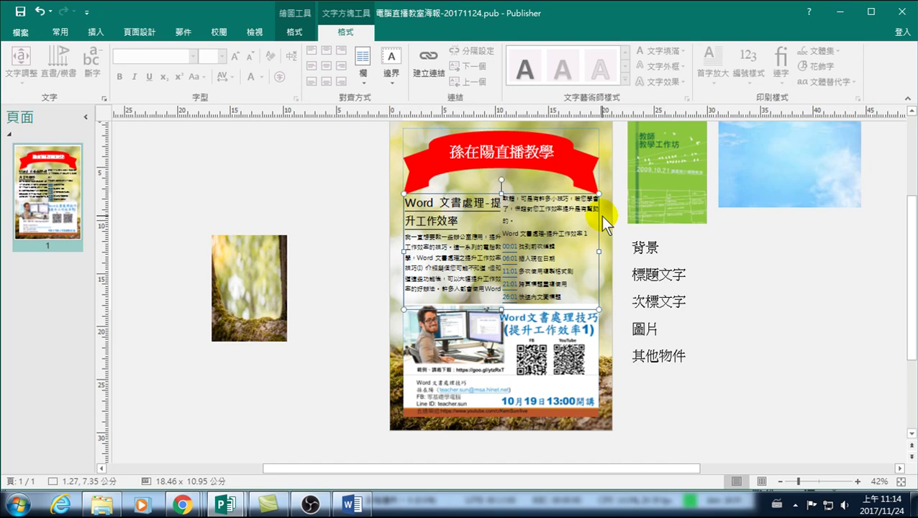
Step: Fill the body text box with blue
click(296, 32)
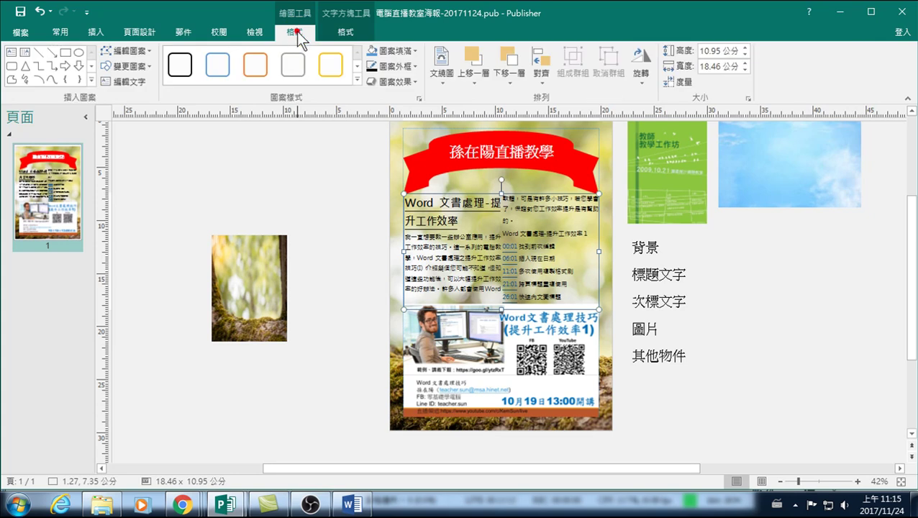
click(407, 52)
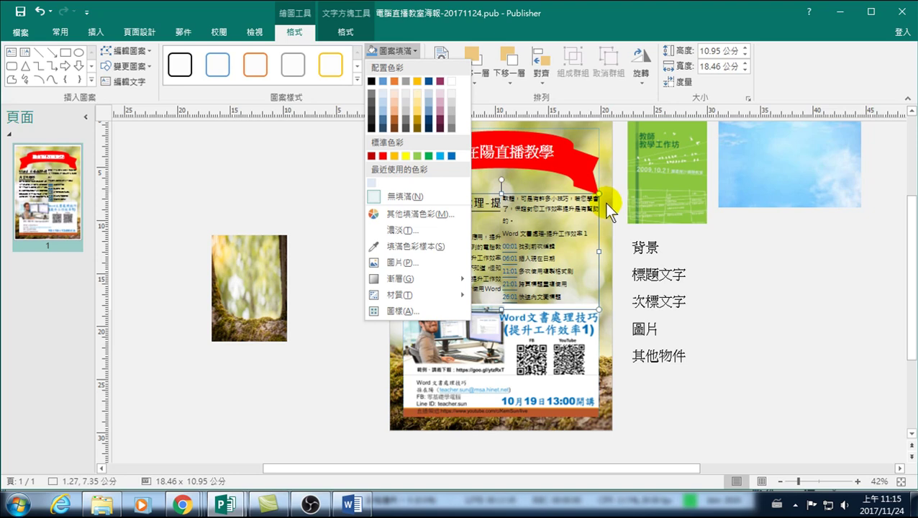
click(451, 156)
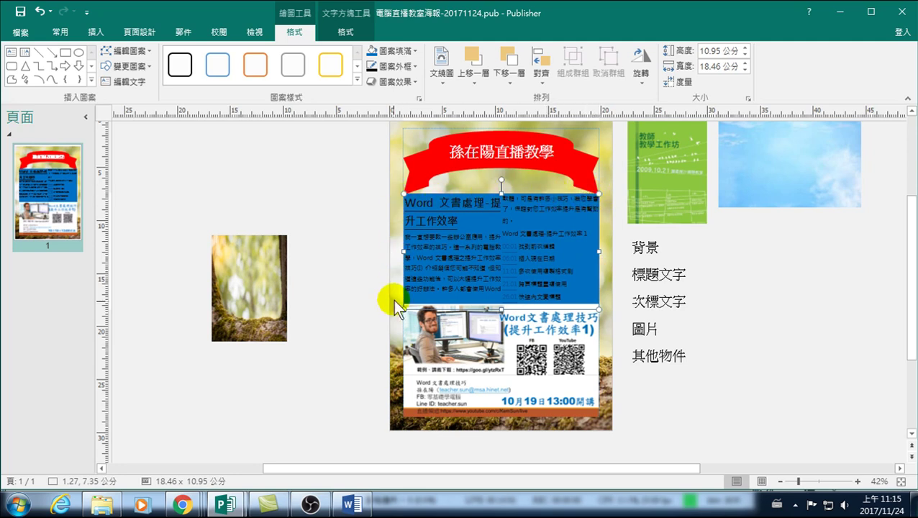
Step: Make the blue fill (0, 112, 192) 76% transparent
click(397, 50)
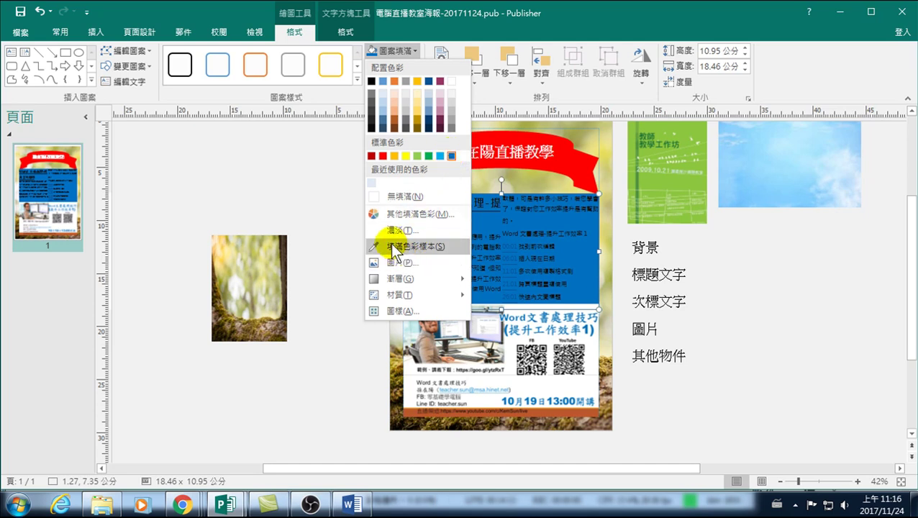
click(405, 213)
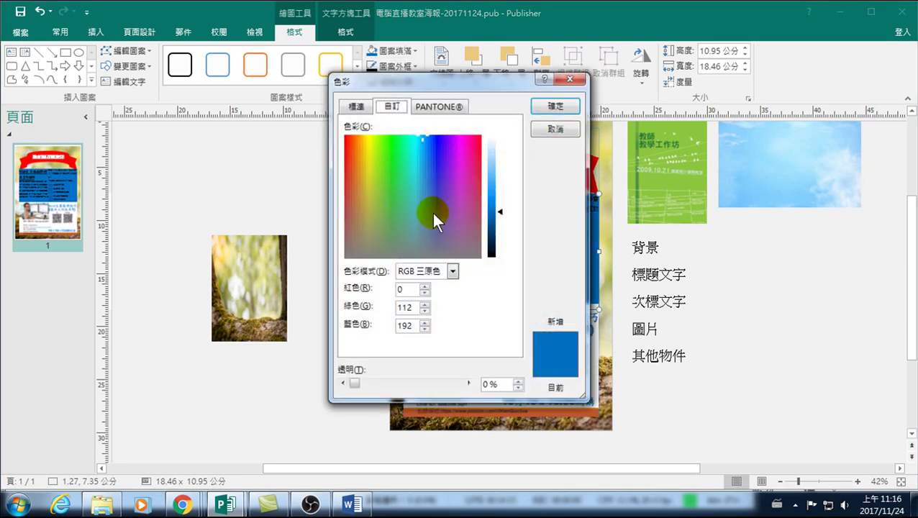
drag(352, 382, 432, 389)
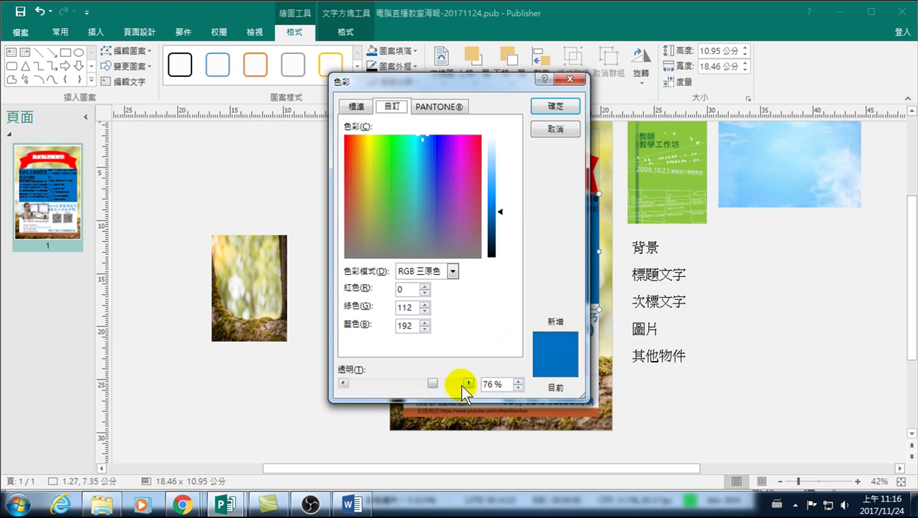
click(556, 108)
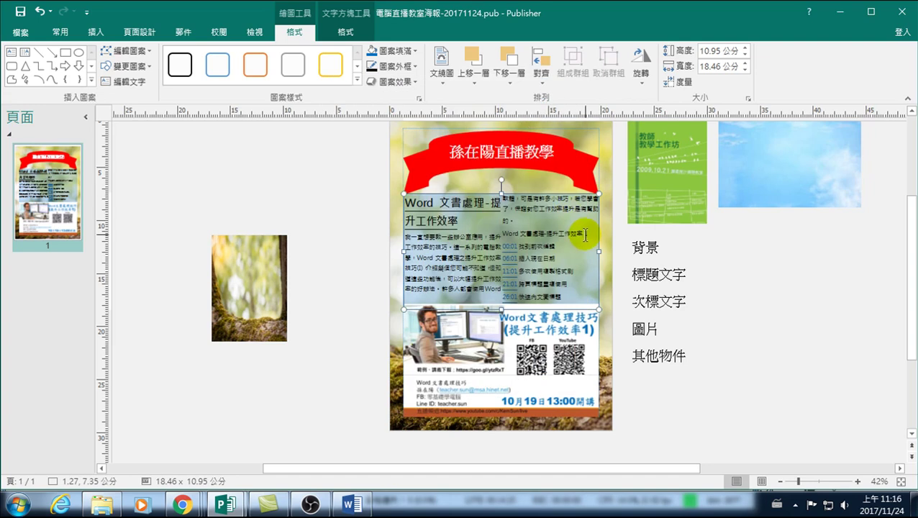
Step: Drag the lower picture block's top edge down to shorten it
click(774, 284)
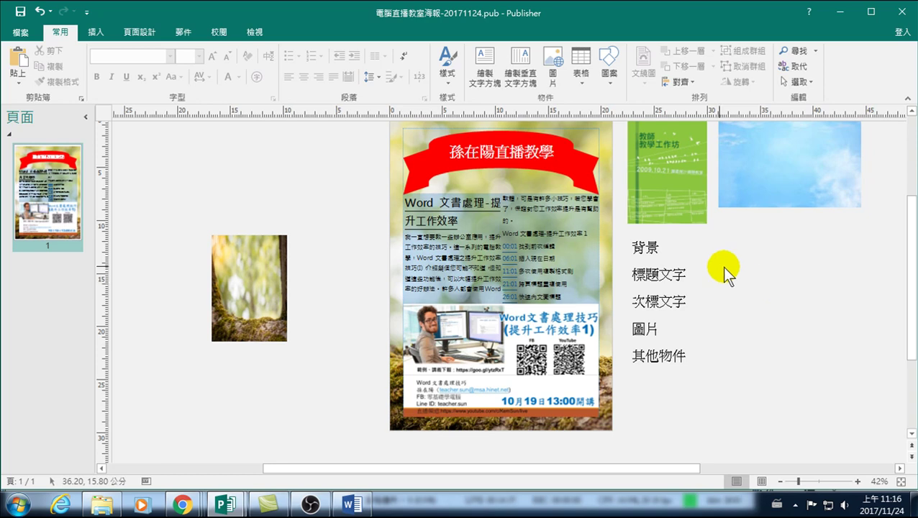
click(495, 329)
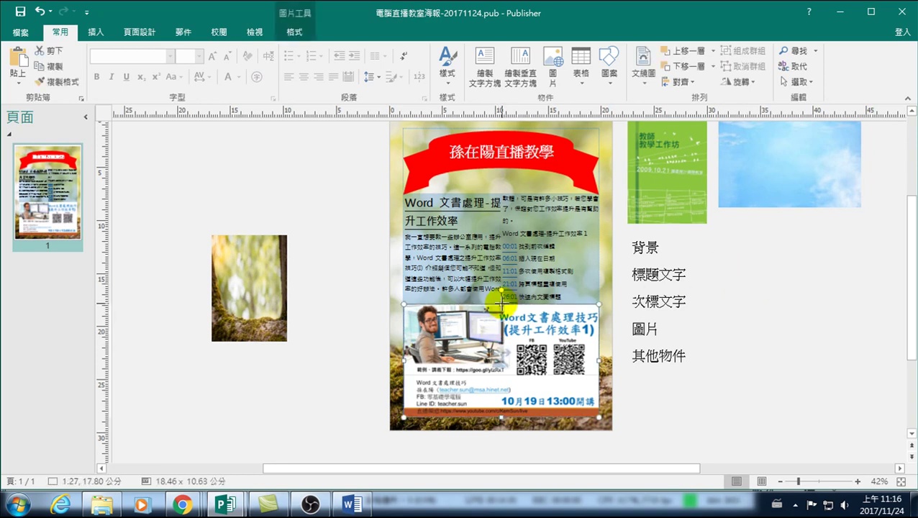
mouse_move(506, 305)
mouse_down()
mouse_move(493, 314)
mouse_move(507, 321)
mouse_up()
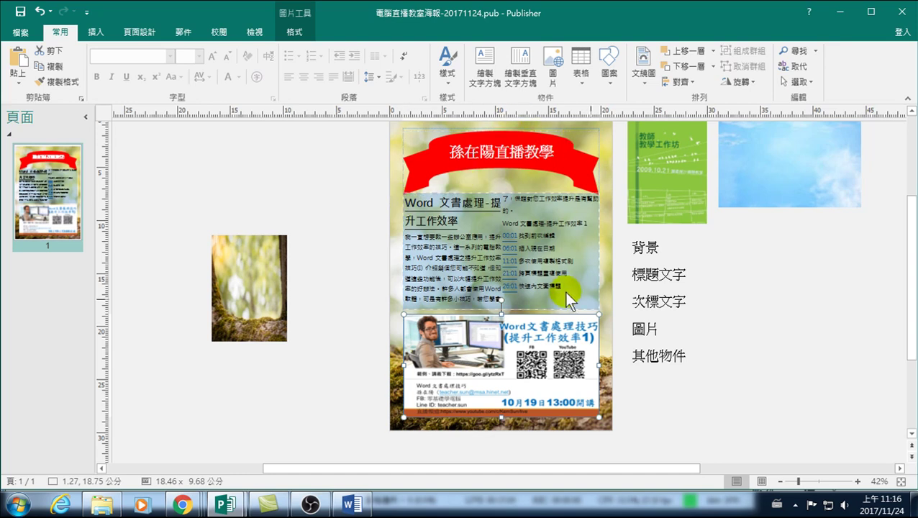
click(795, 328)
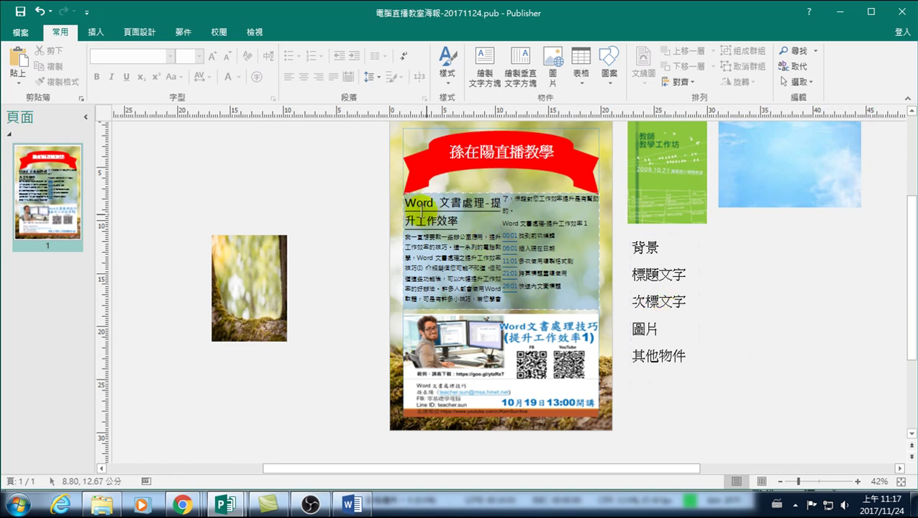
Step: Undo the last two layout changes, then redo both
click(76, 29)
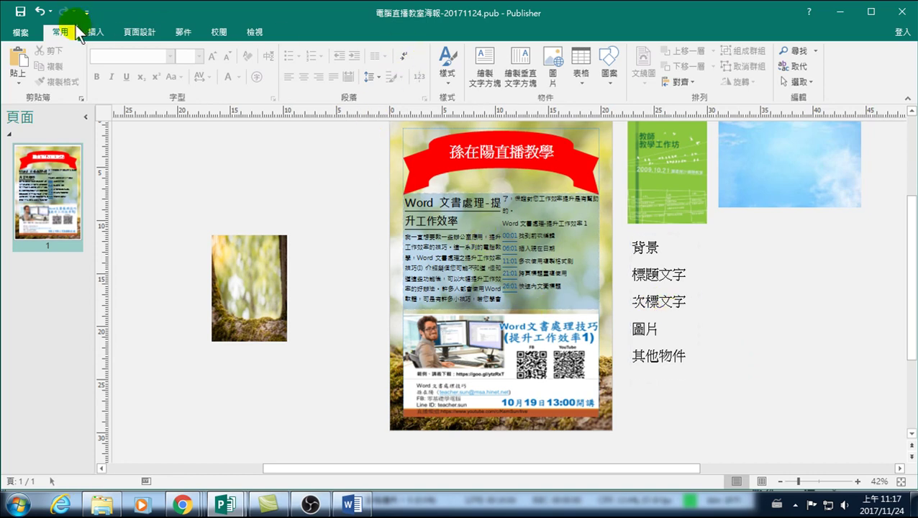
click(40, 10)
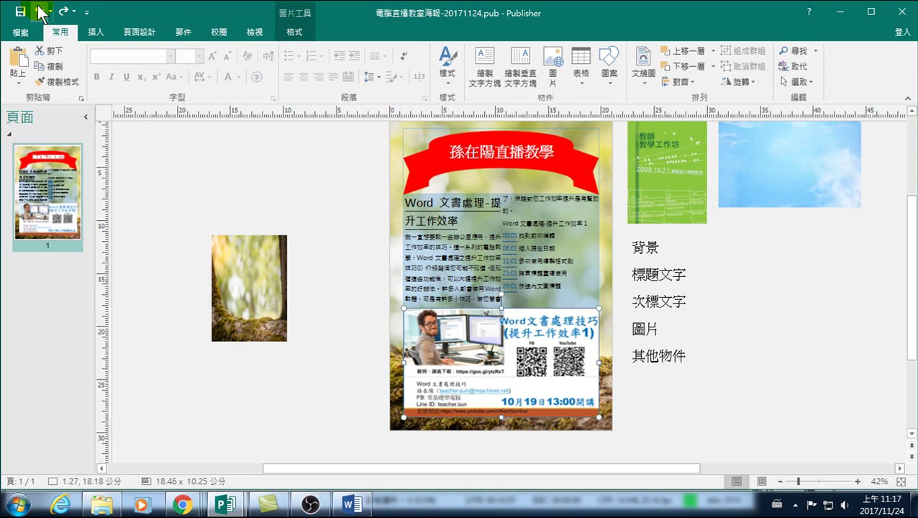
click(40, 10)
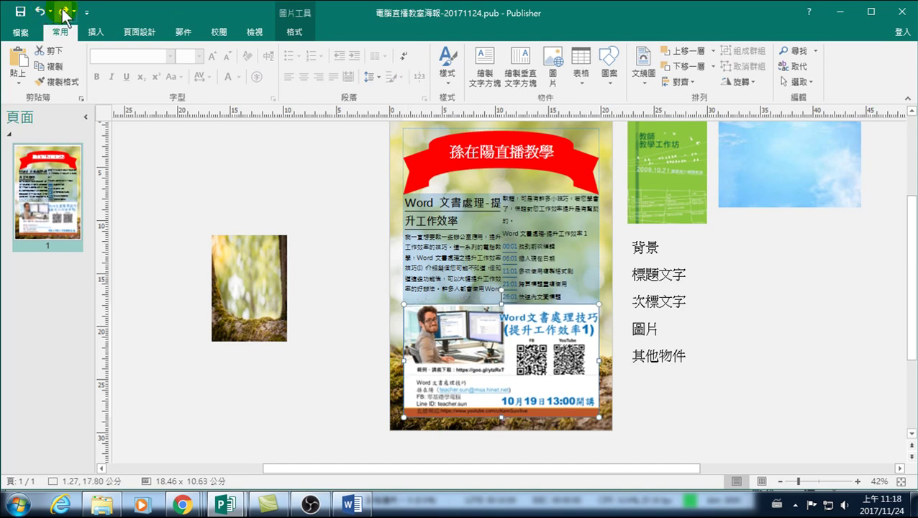
click(64, 13)
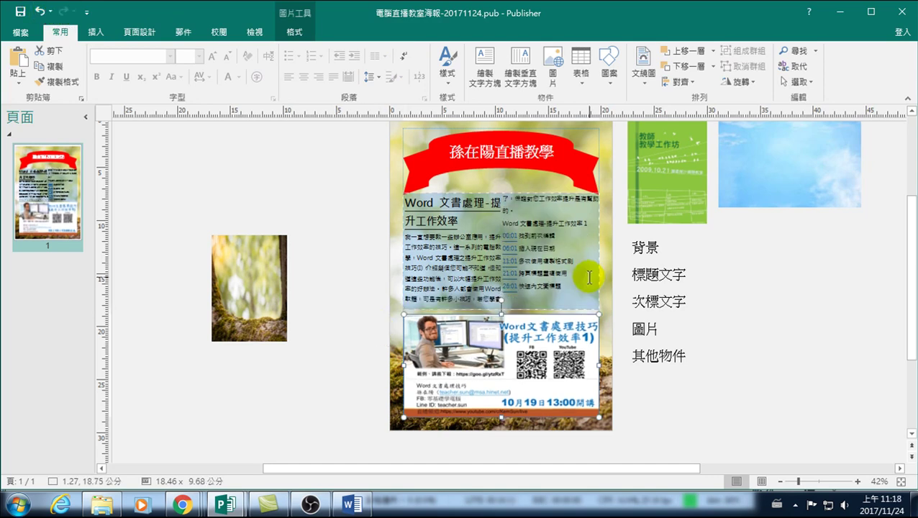
click(583, 257)
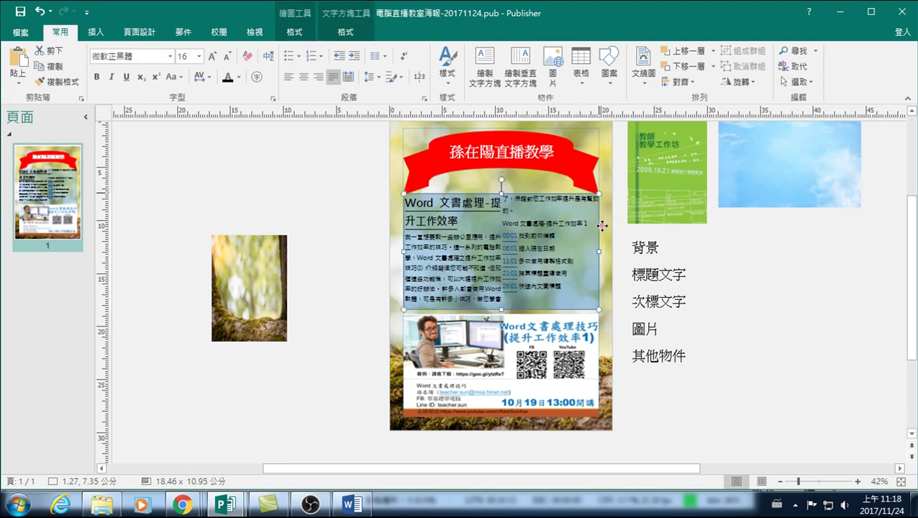
Step: Reapply the blue (0, 112, 192) fill at 76% transparency to the body text box
click(603, 227)
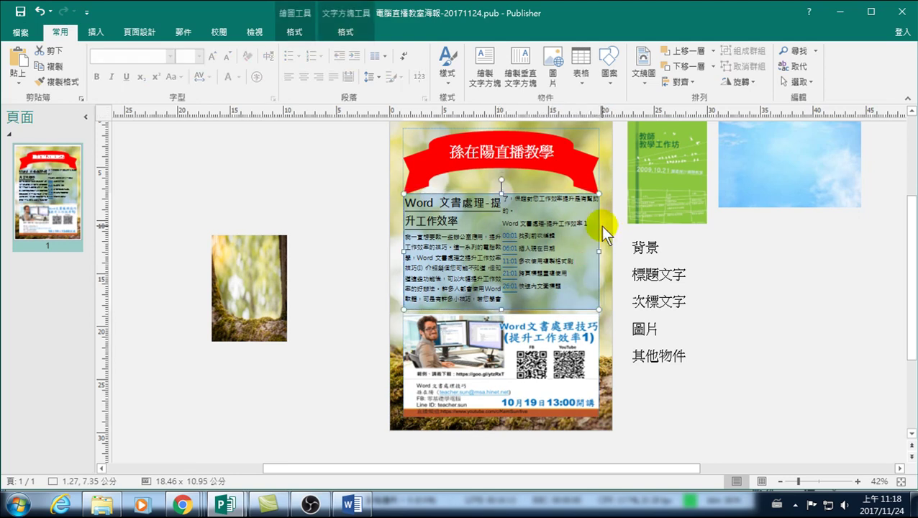
click(294, 31)
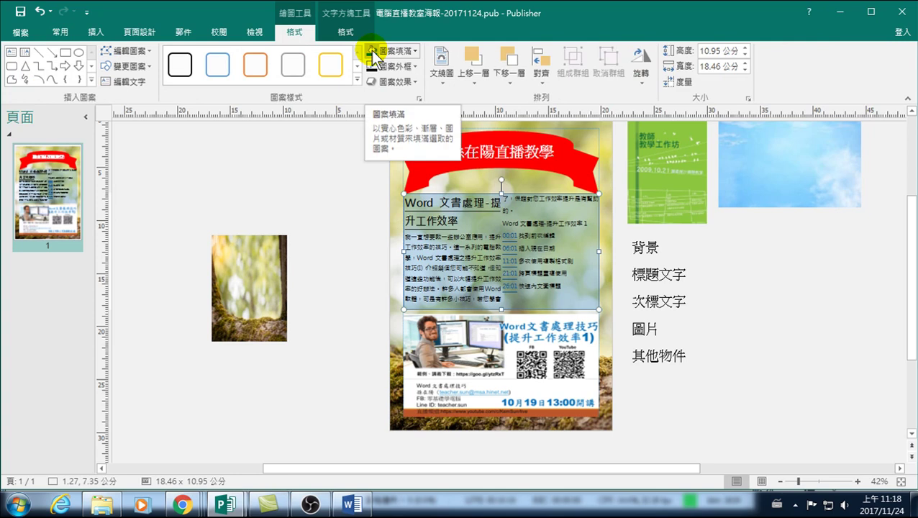
click(399, 50)
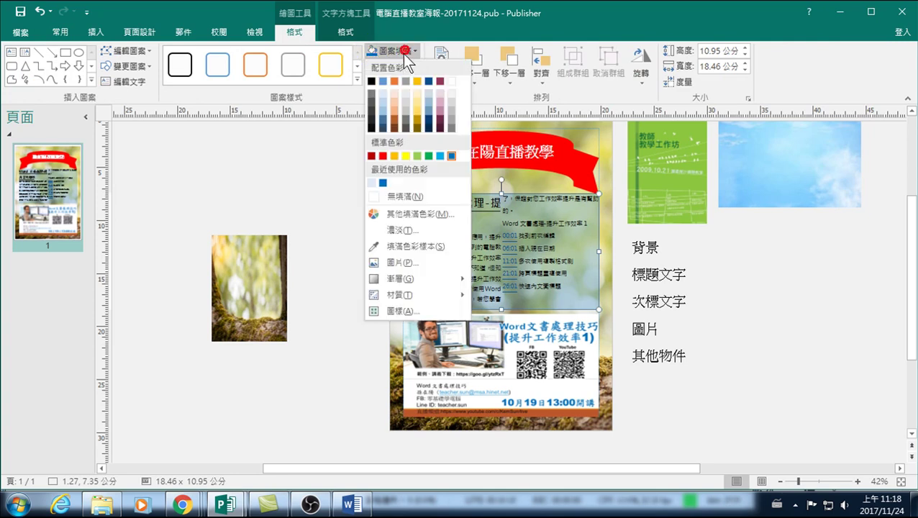
click(398, 246)
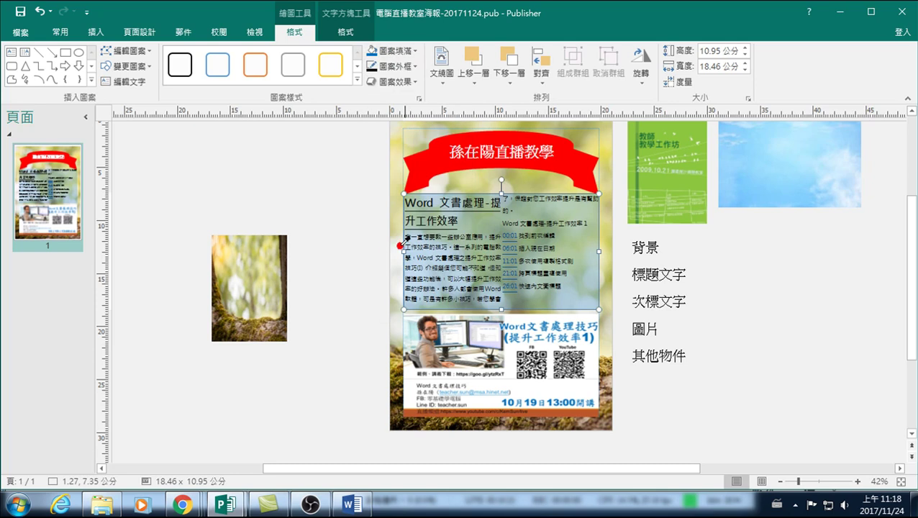
click(403, 50)
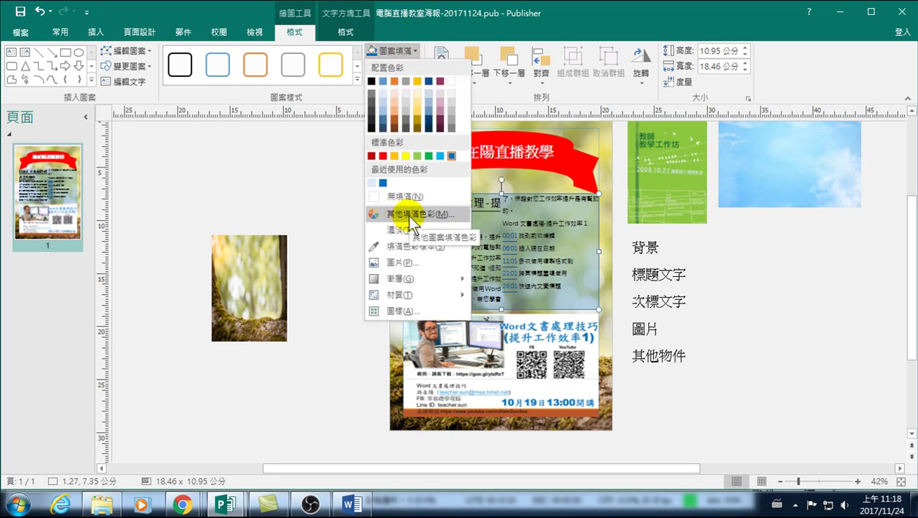
click(417, 215)
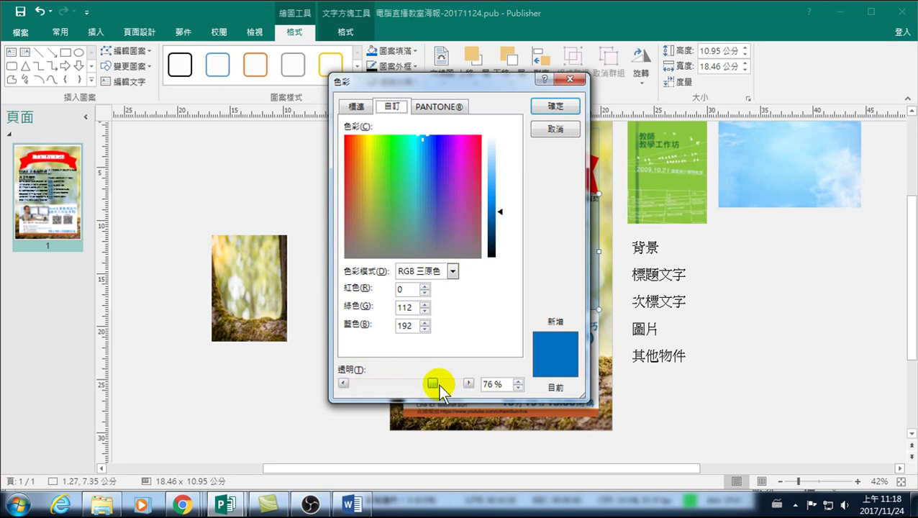
click(552, 108)
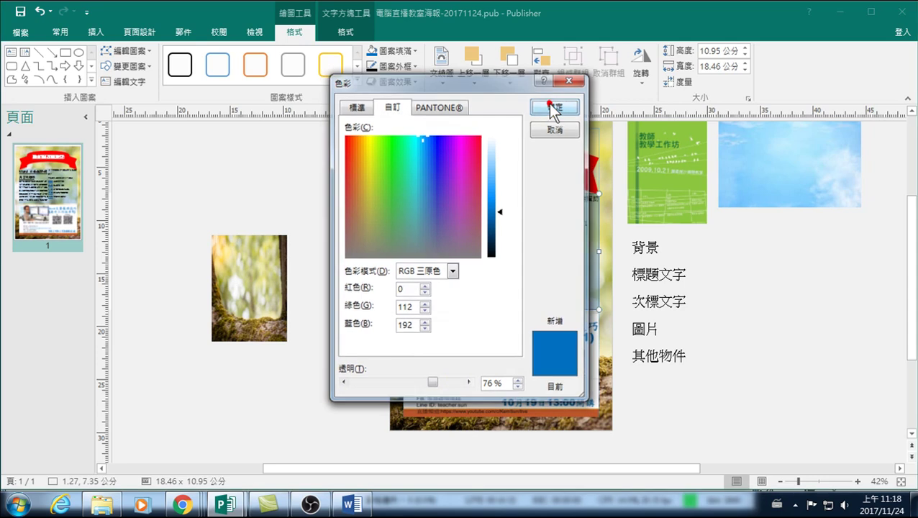
click(746, 301)
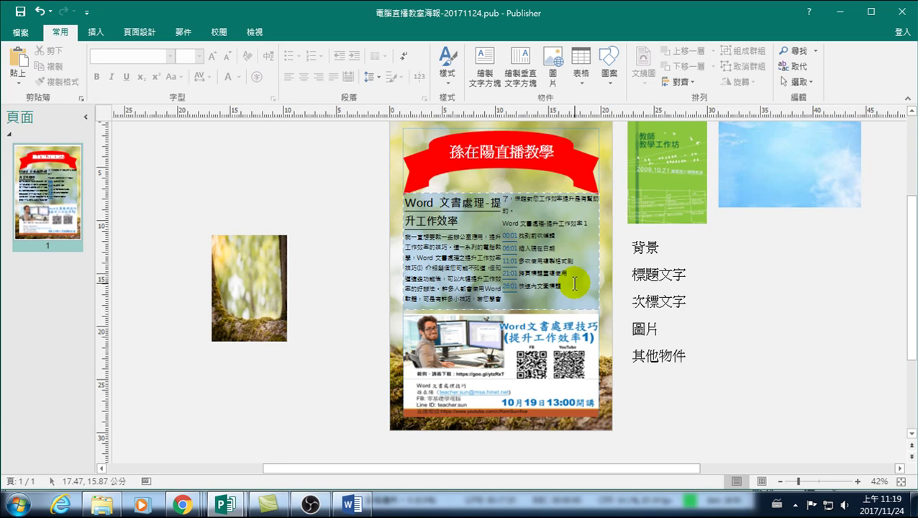
Step: Select the poster's body text box and bring up its Drawing Tools Format options
click(574, 282)
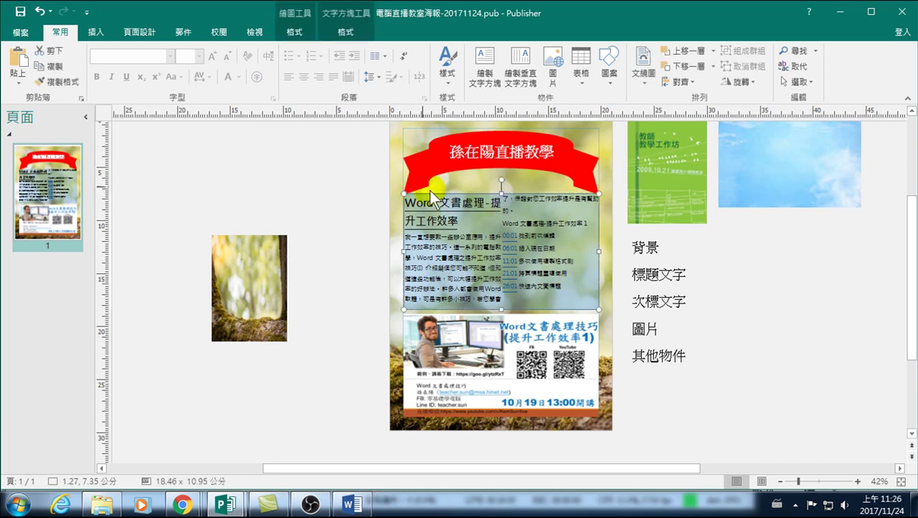
click(291, 31)
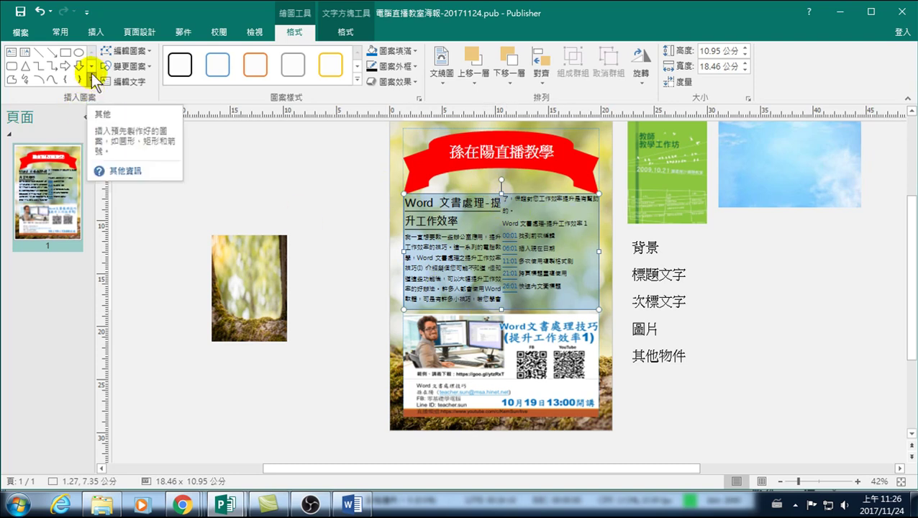
Step: Change the body text box into a heart shape and move it beside the label list
click(139, 69)
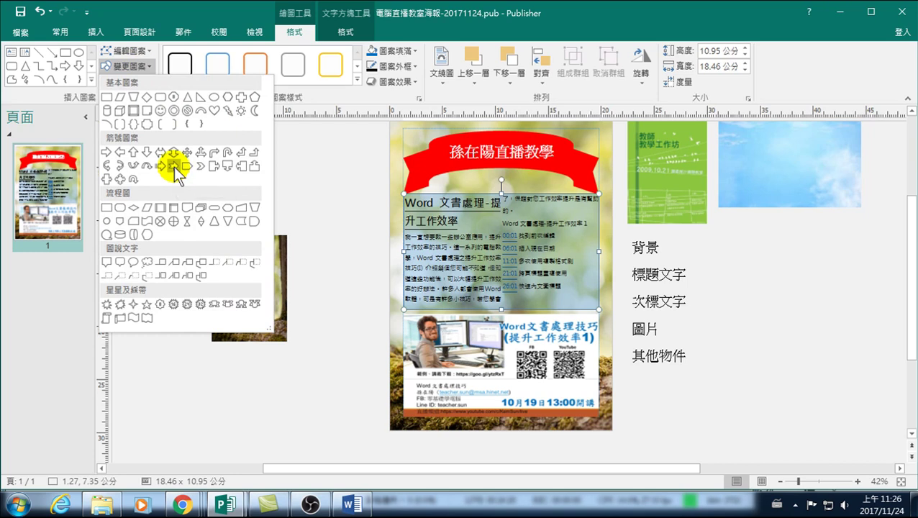
click(214, 110)
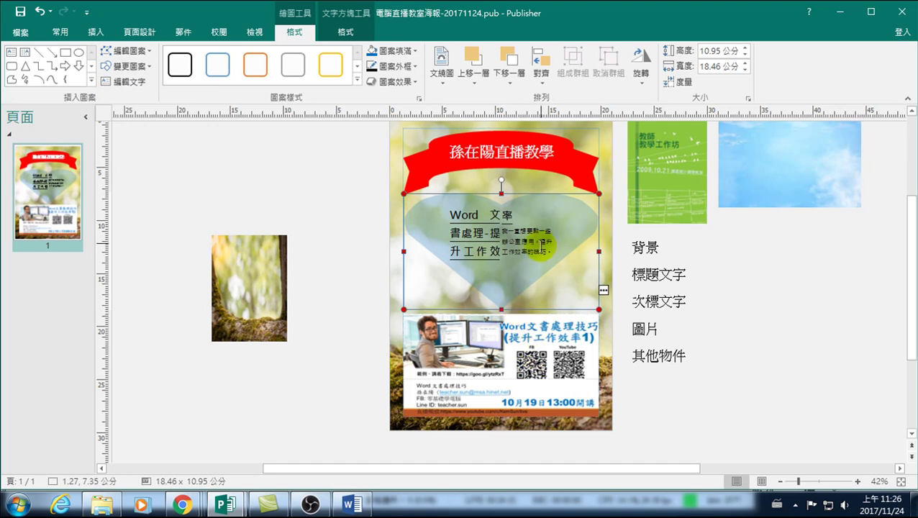
drag(519, 190, 805, 254)
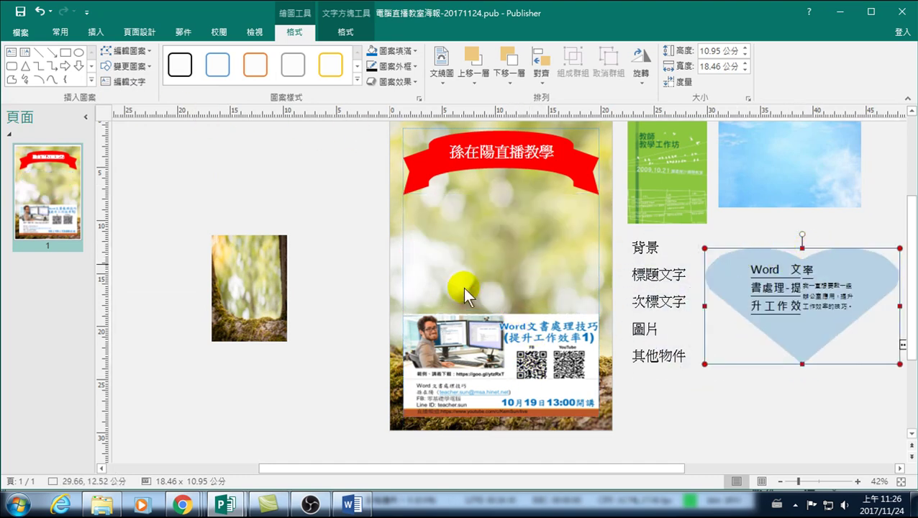
Step: Shrink all the text inside the heart from 28 down to 9 pt
click(800, 308)
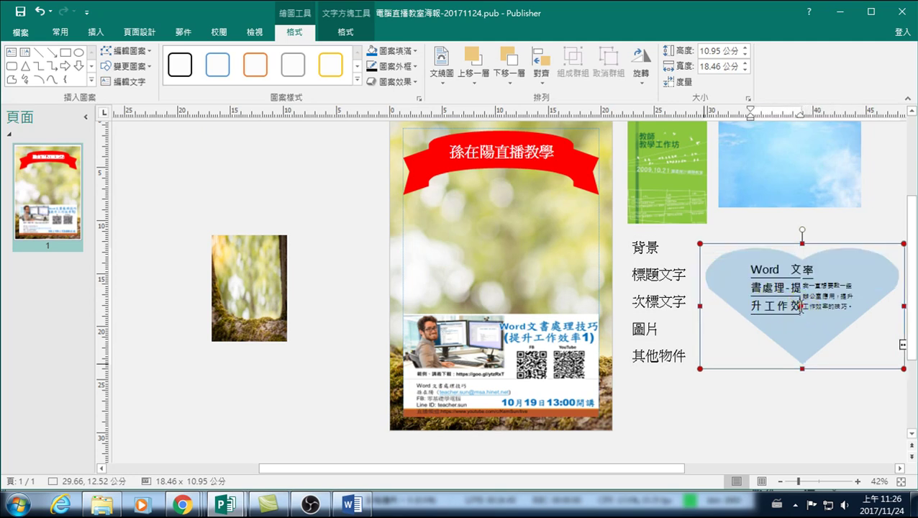
drag(803, 309, 733, 257)
click(59, 31)
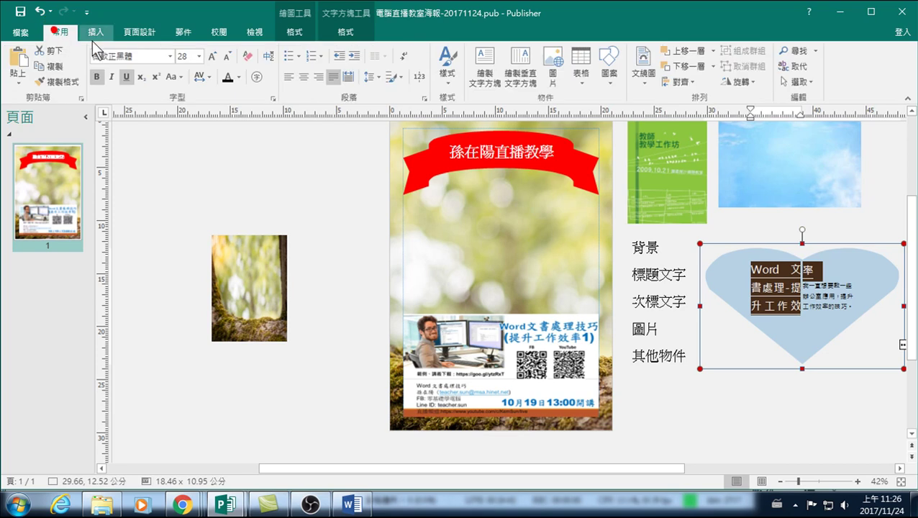
click(227, 63)
click(227, 63)
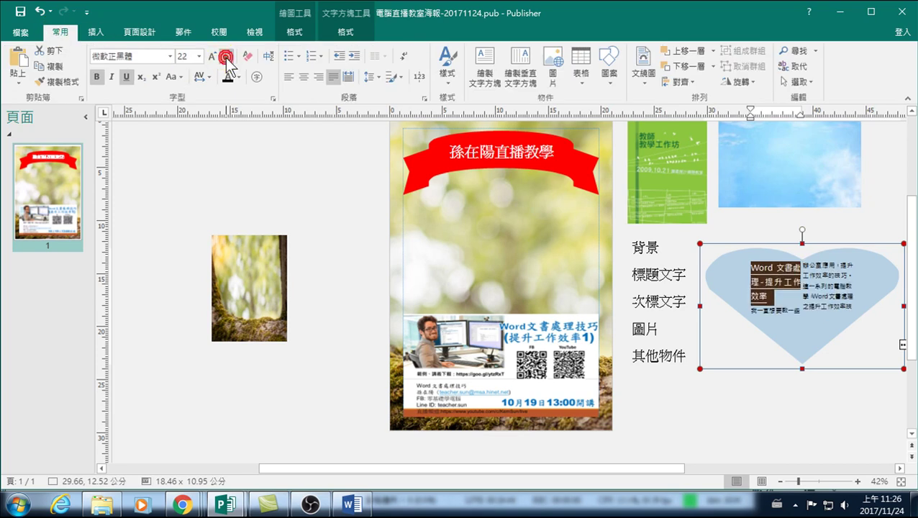
click(226, 63)
click(227, 63)
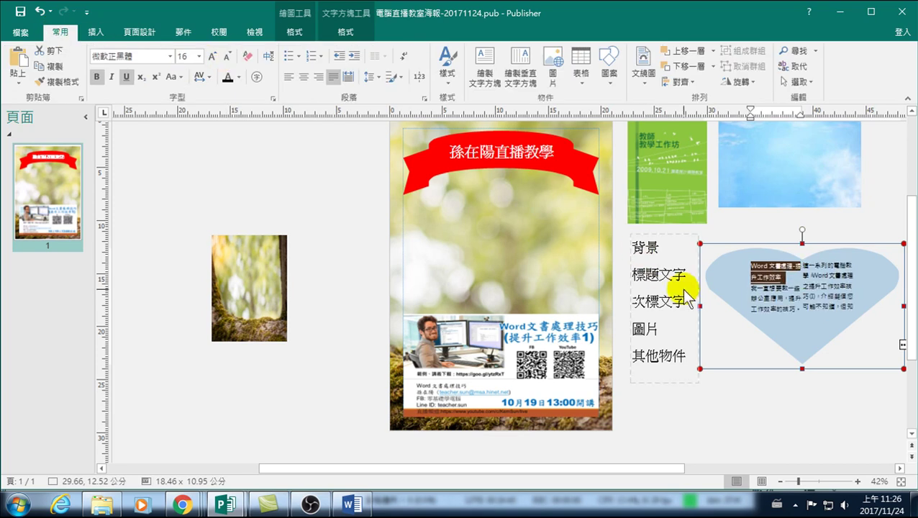
click(803, 312)
drag(791, 265, 886, 327)
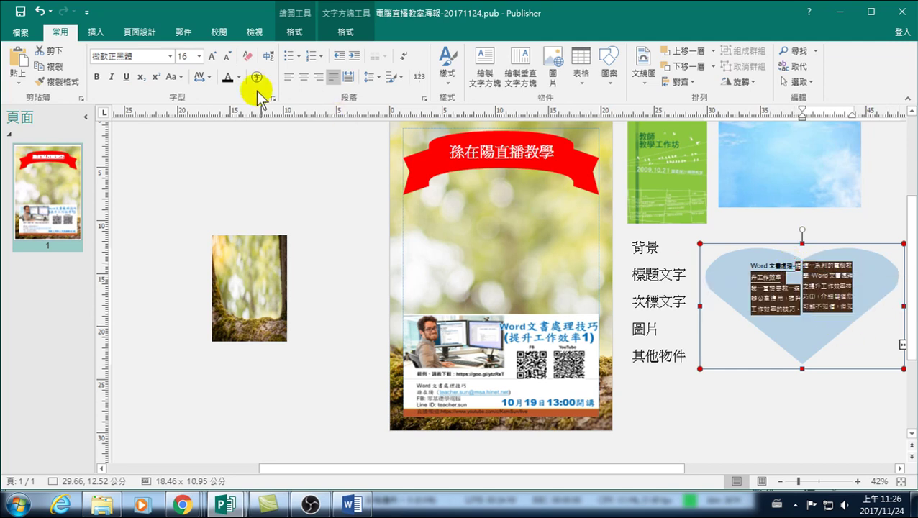
click(227, 56)
click(227, 57)
click(227, 57)
click(227, 57)
click(227, 57)
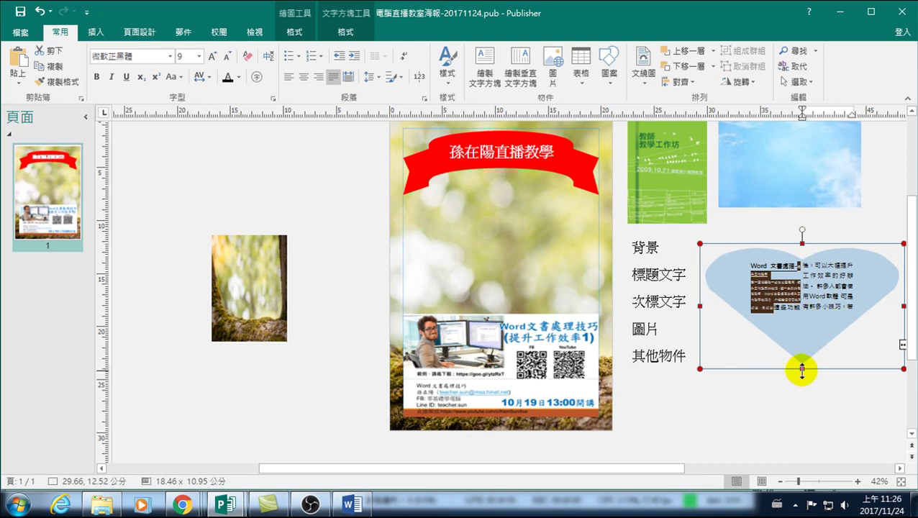
Step: Undo the font shrink and heart shape, restoring the semi-transparent blue rectangle with full-size text
key(ctrl+z)
key(ctrl+z)
key(ctrl+z)
key(ctrl+z)
key(ctrl+z)
key(ctrl+z)
key(ctrl+z)
key(ctrl+z)
key(ctrl+z)
key(ctrl+z)
key(ctrl+z)
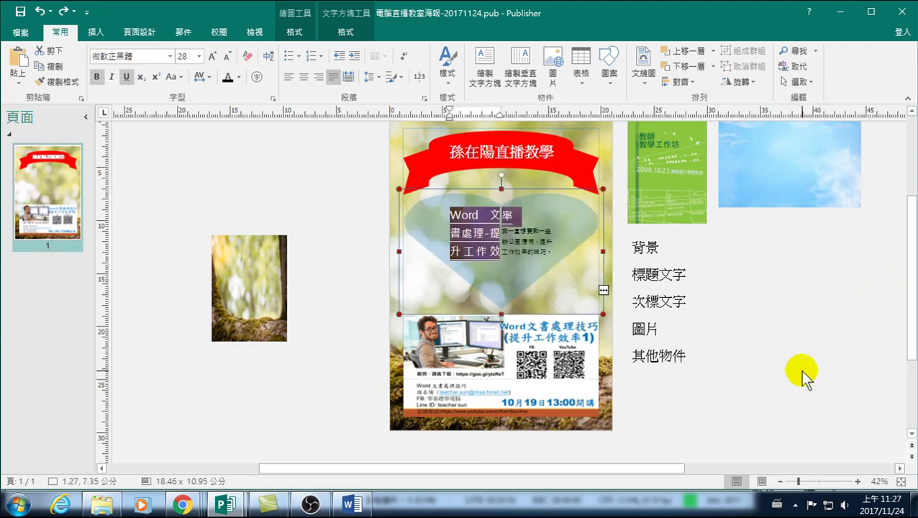
key(ctrl+z)
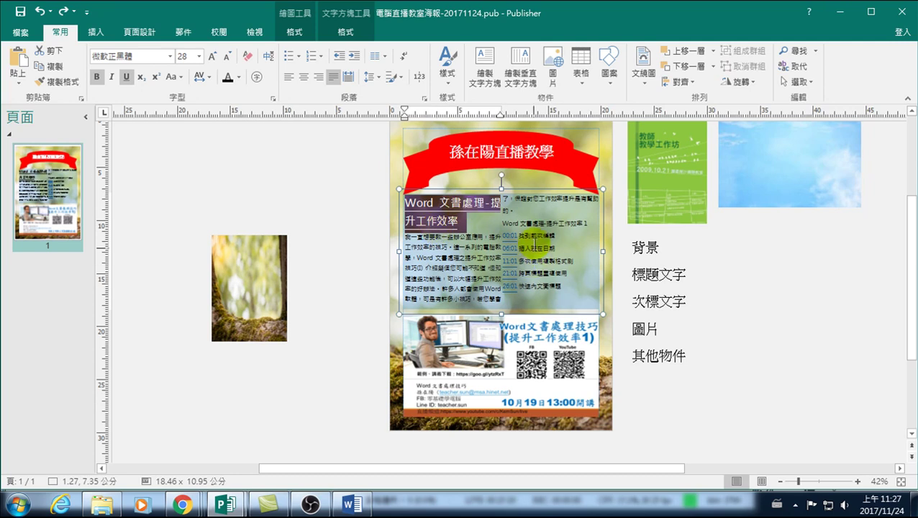
click(296, 33)
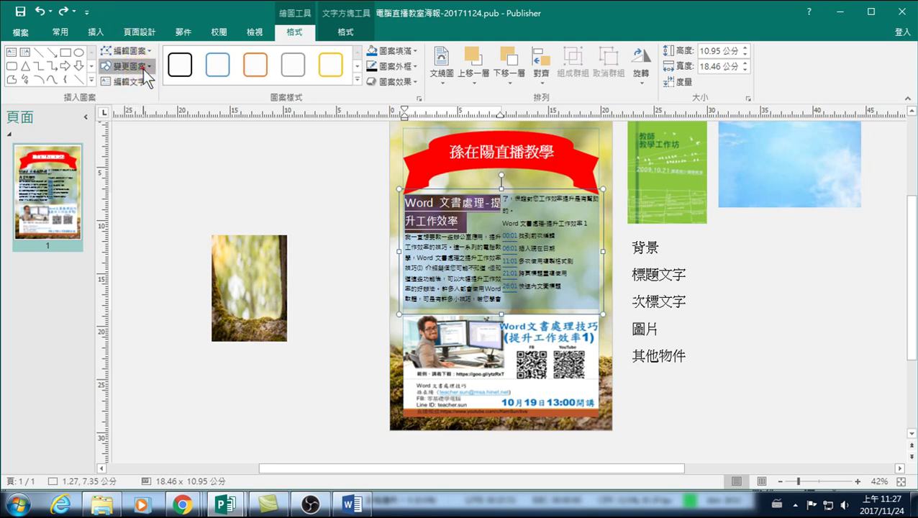
Step: Leave the text box a rectangle and move the forest picture up and to the left
click(141, 67)
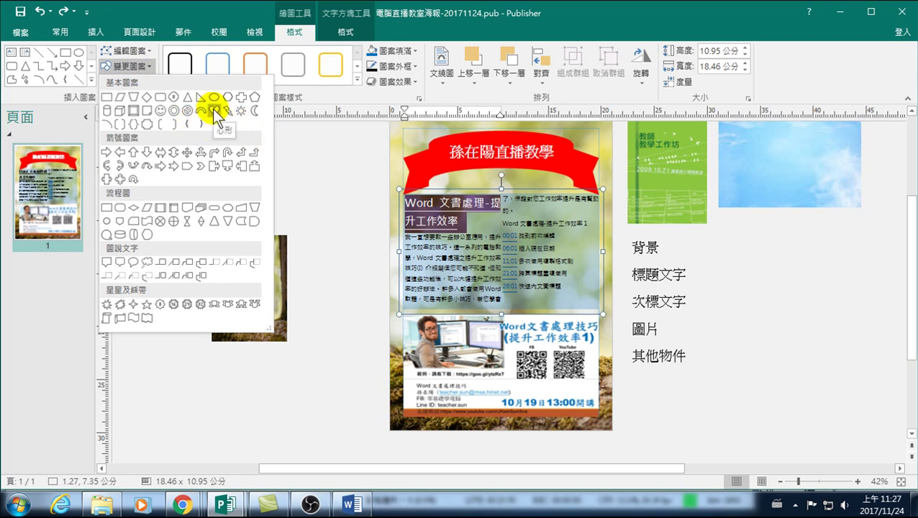
click(347, 265)
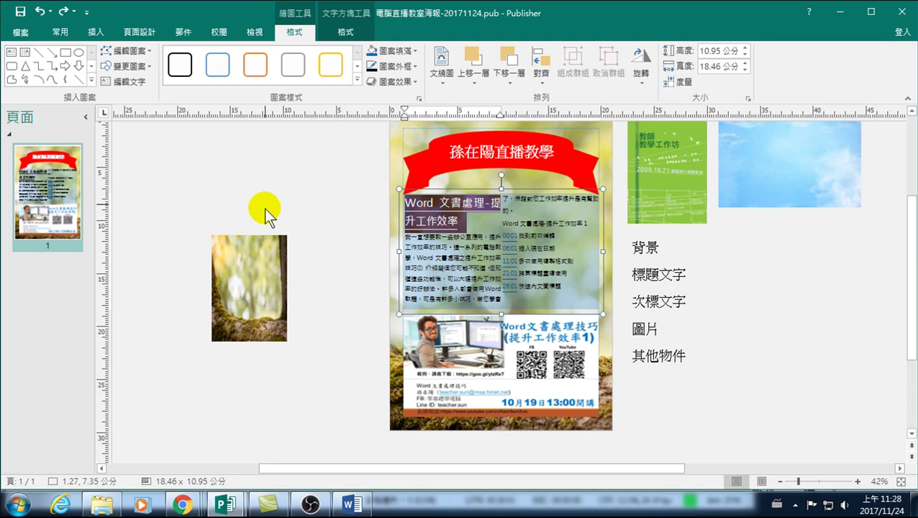
drag(249, 280, 174, 184)
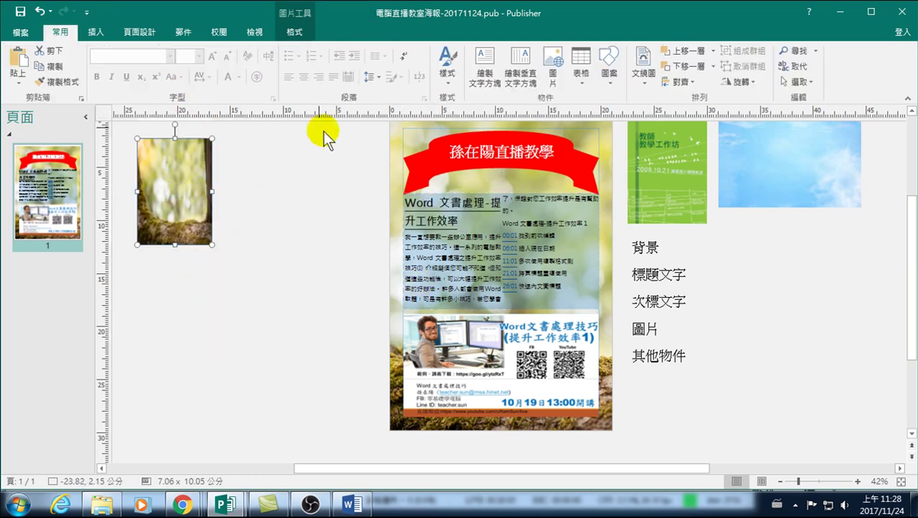
click(473, 246)
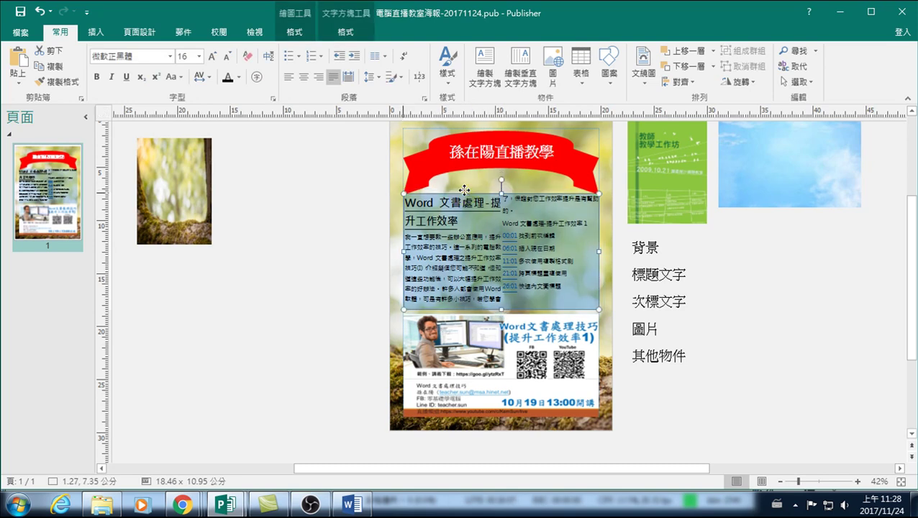
click(299, 32)
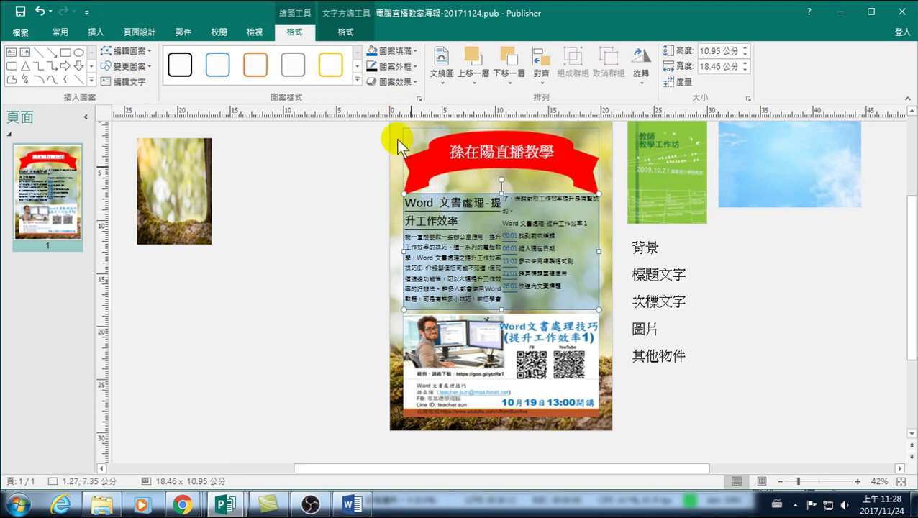
click(334, 67)
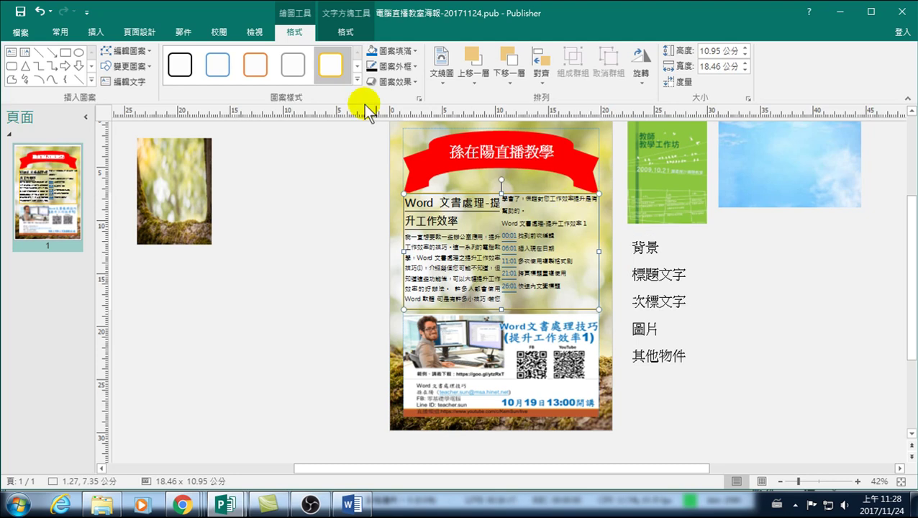
click(335, 221)
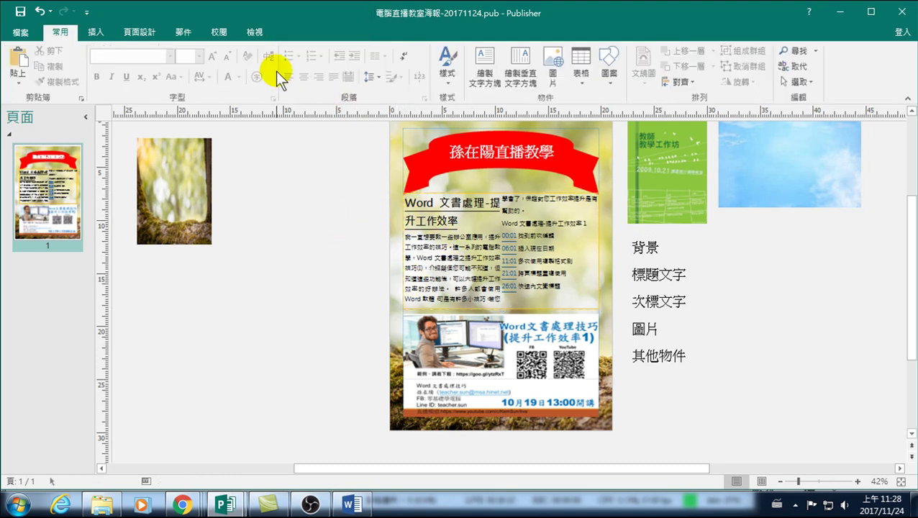
click(431, 195)
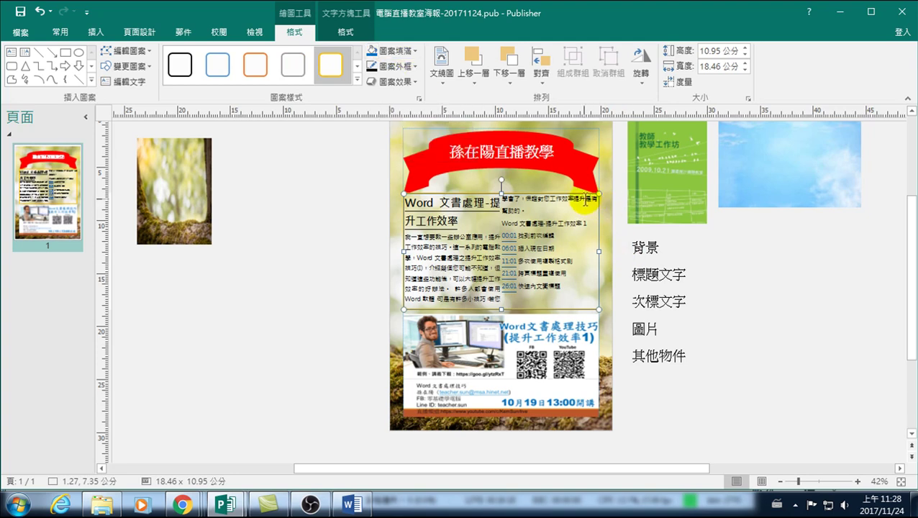
click(41, 13)
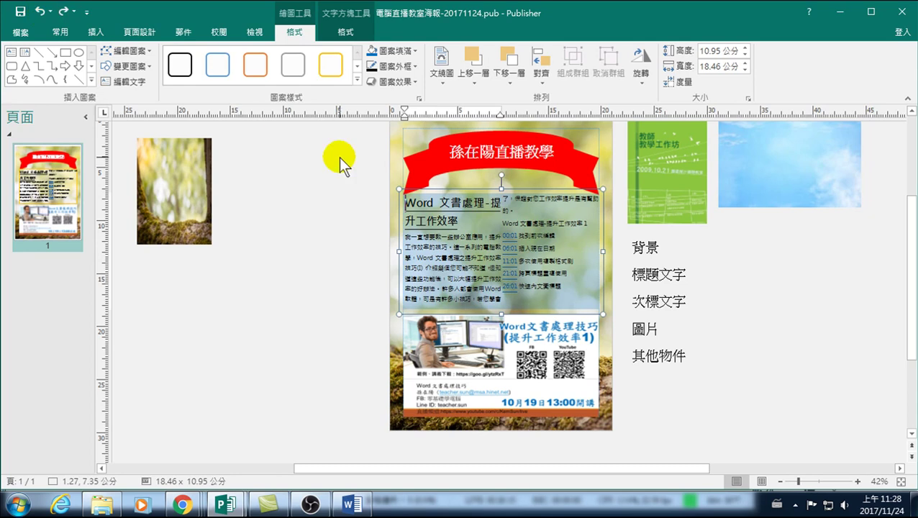
click(752, 302)
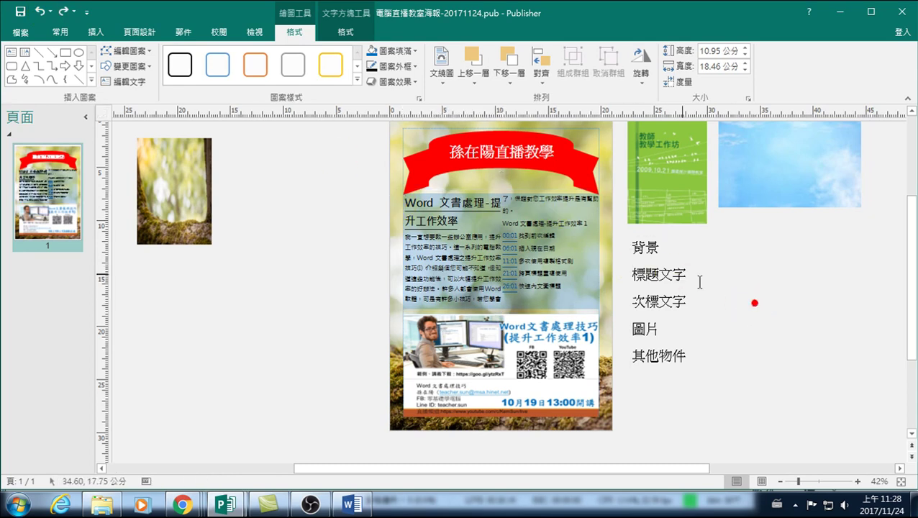
click(479, 218)
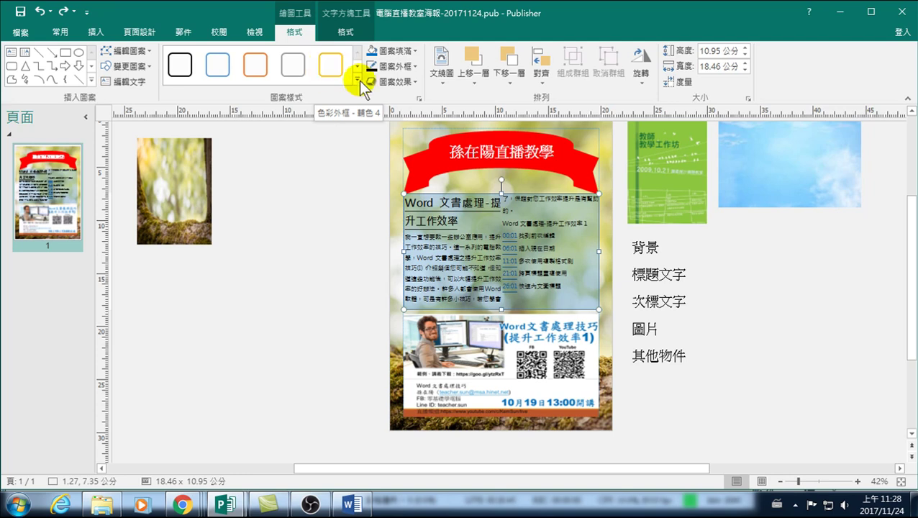
Step: Try a light-blue shape style, undo it, then apply Linear Up Gradient - Accent 1 instead
click(357, 80)
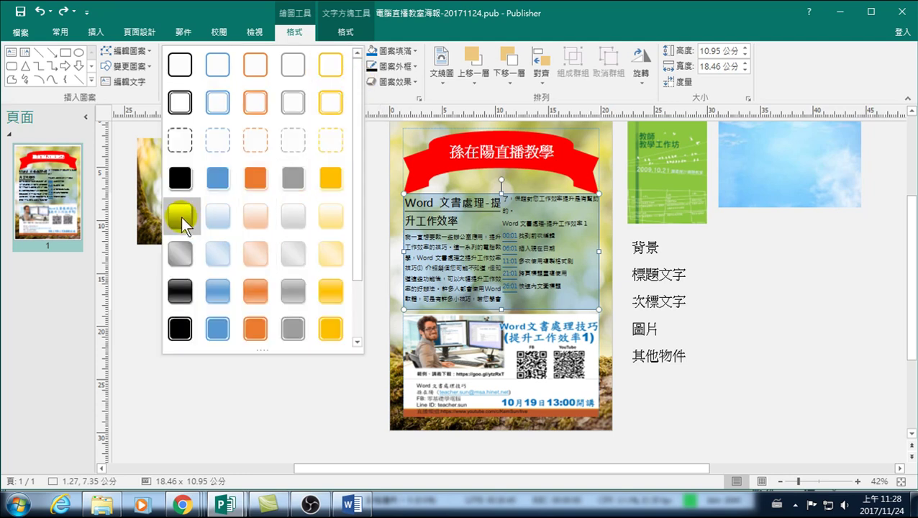
click(214, 218)
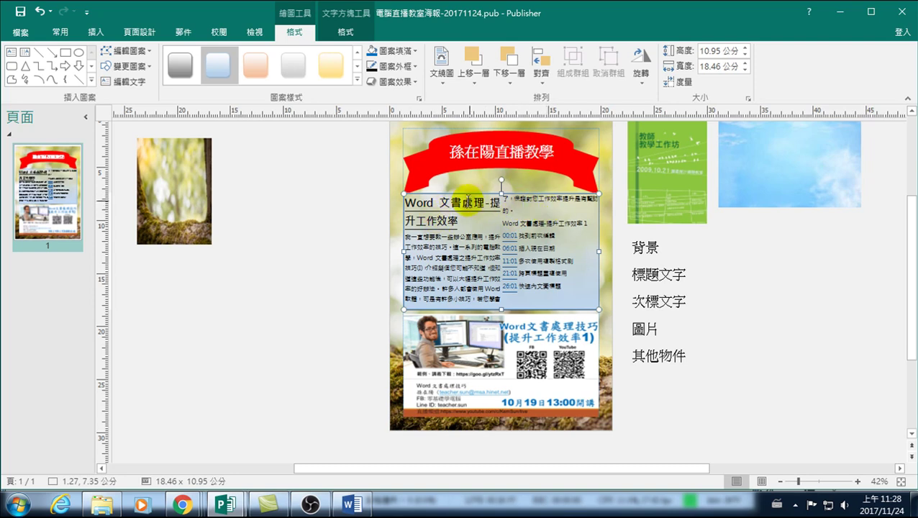
click(38, 11)
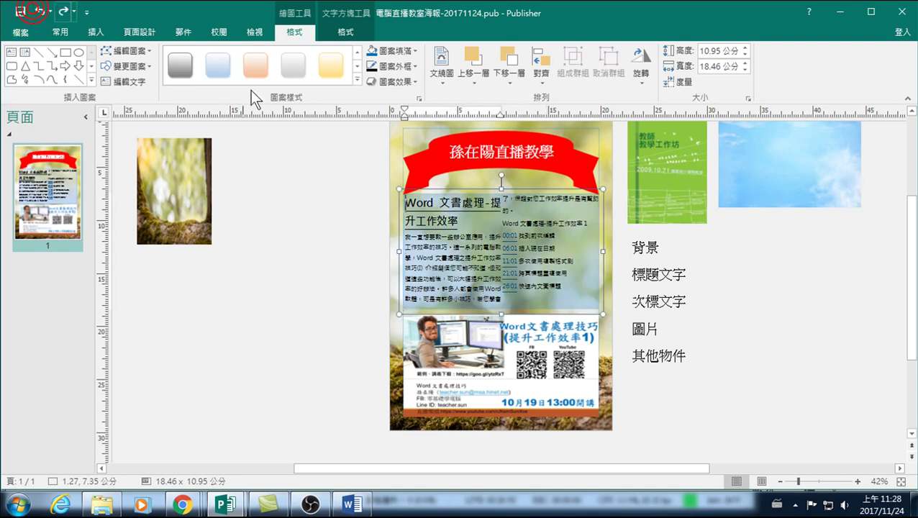
click(216, 66)
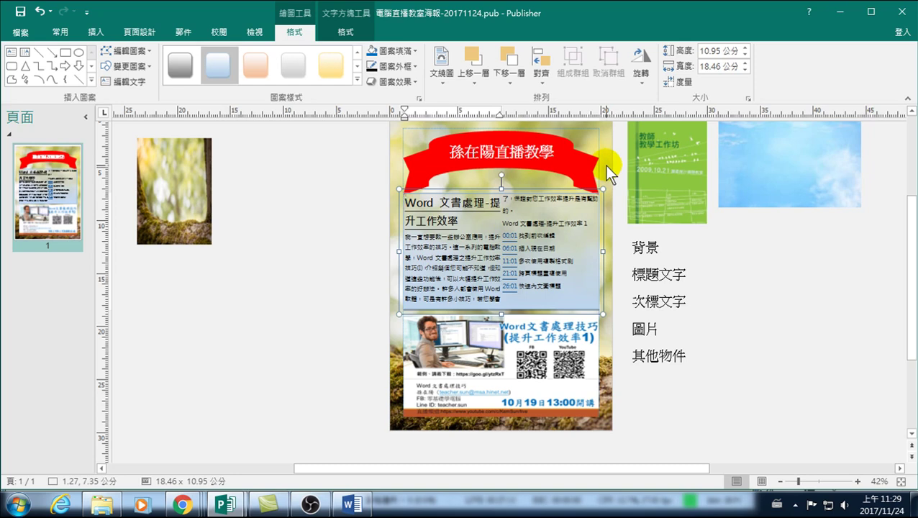
Step: Show the body text box's Shape Fill gradient choices with light and dark variations
click(218, 66)
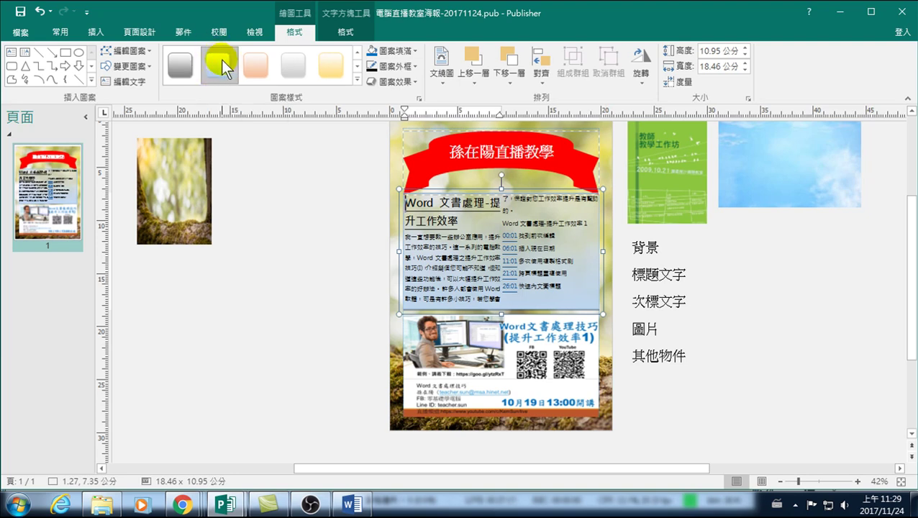
click(414, 50)
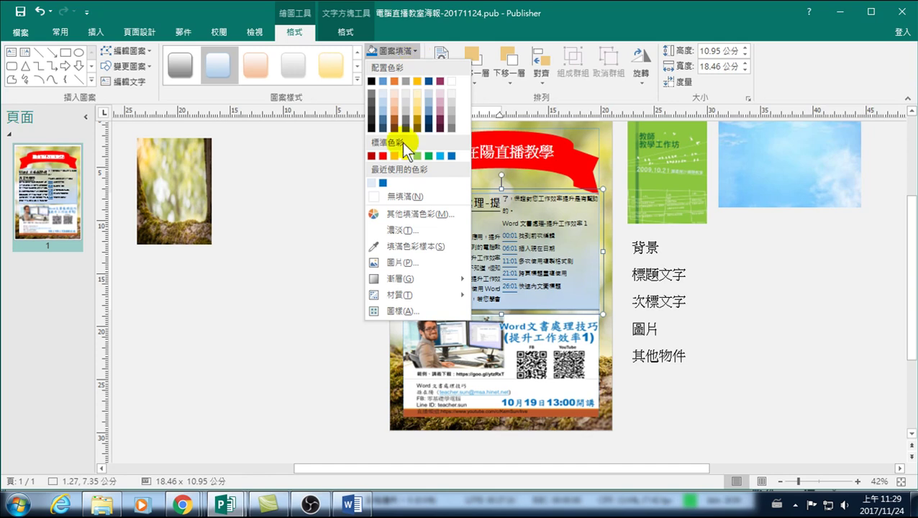
mouse_move(443, 279)
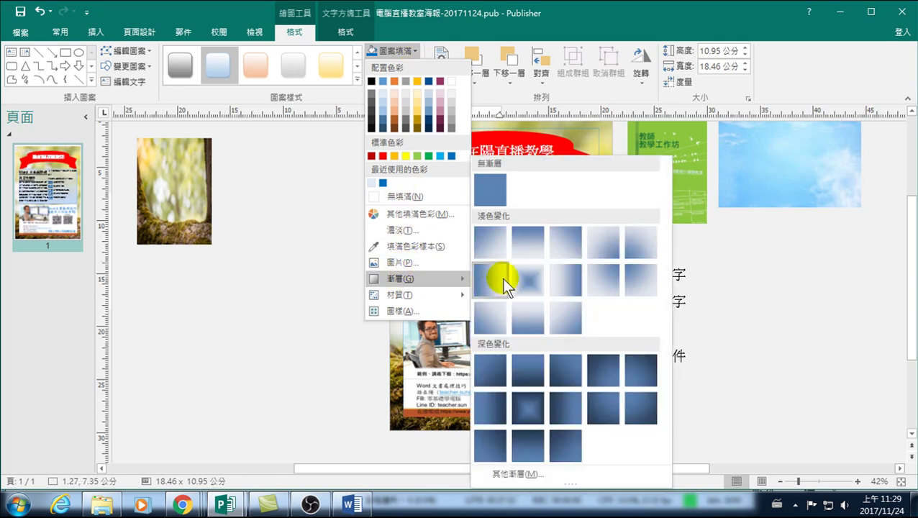